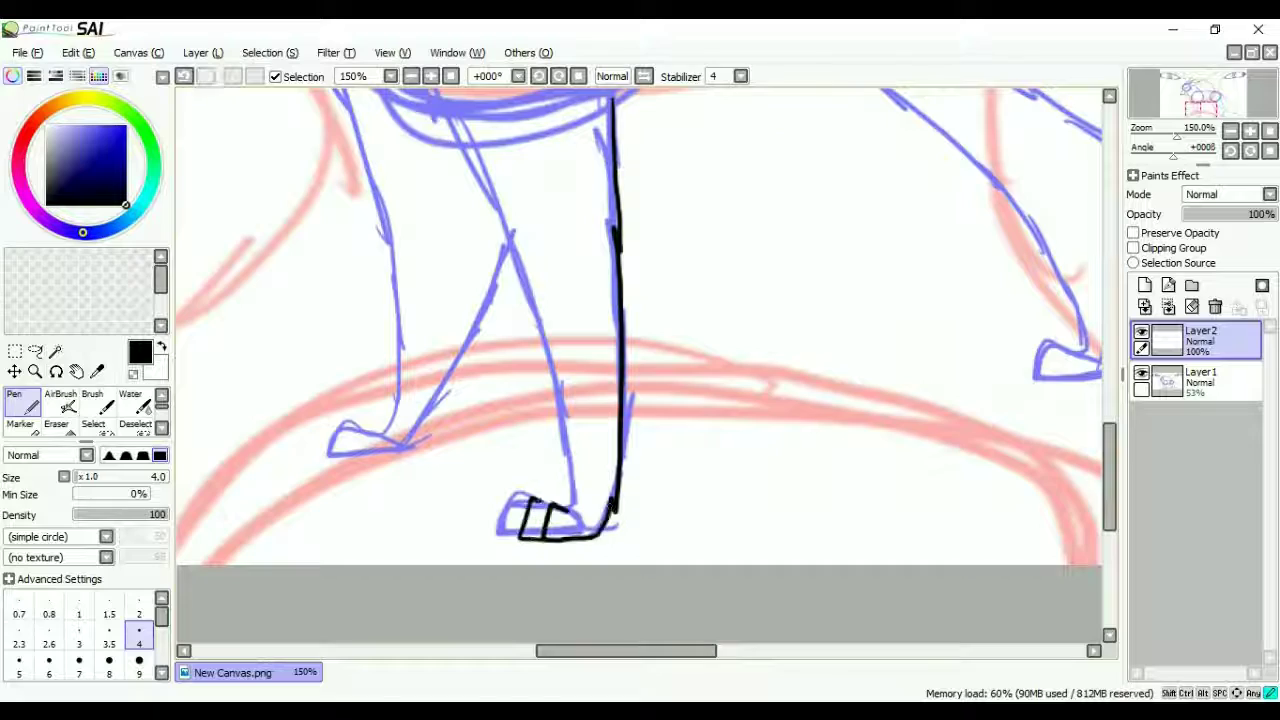
Ink the front contour of the fox's near foreleg over the blue sketch down to the paw.
{"action": "left_click_drag", "start_coordinate": [366, 157], "coordinate": [471, 428]}
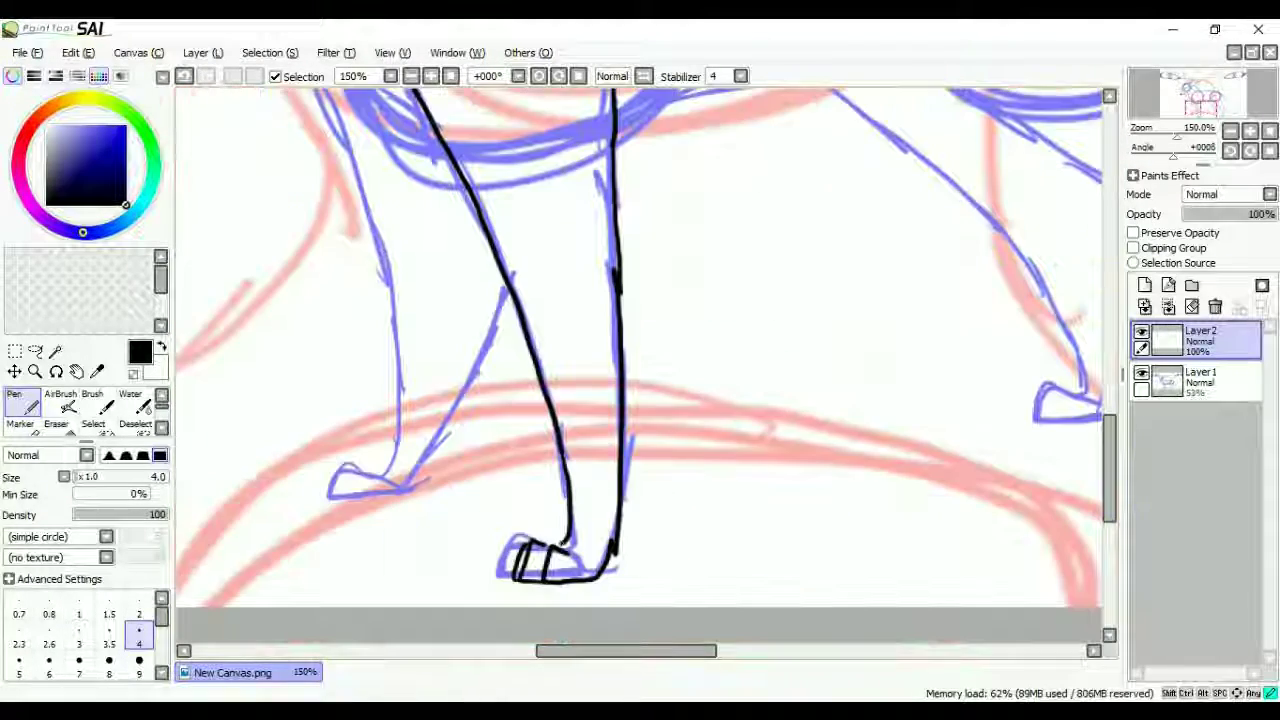
{"action": "key", "text": "Page_Down"}
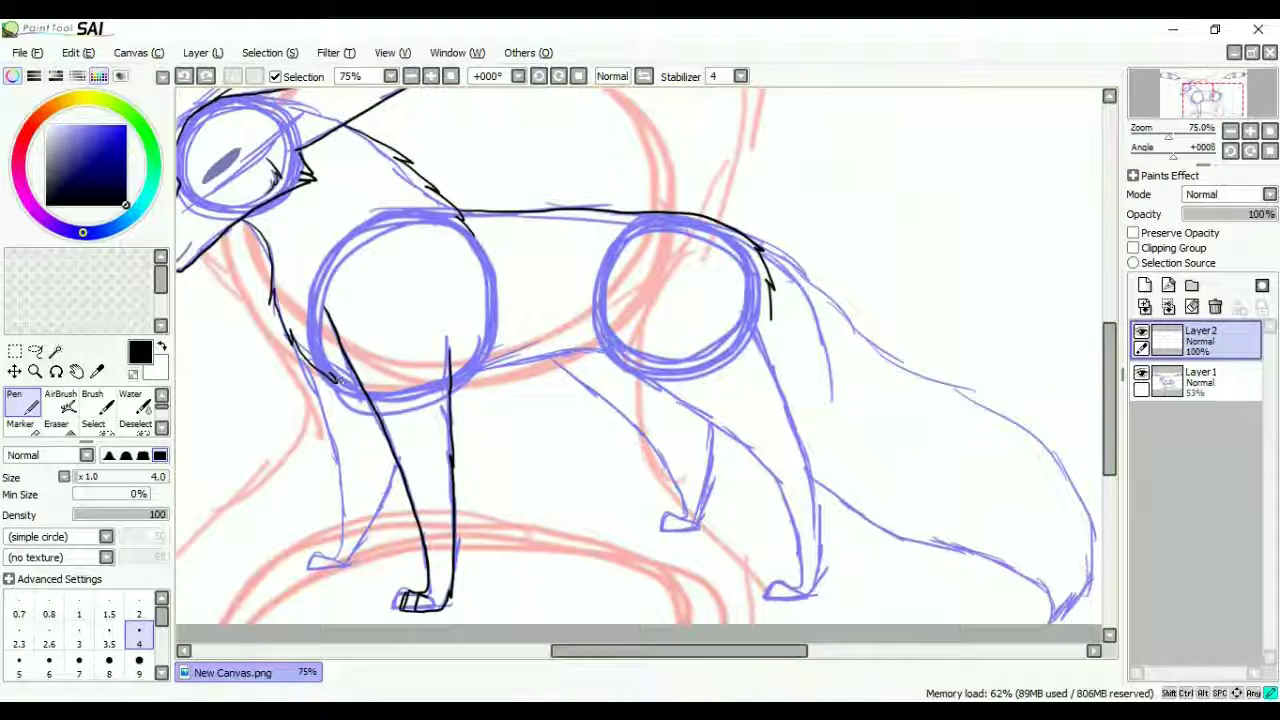
Ink the upper rear contour of the near hind leg, starting at the hip circle.
{"action": "key", "text": "Page_Up"}
{"action": "key", "text": "Page_Up"}
{"action": "key", "text": "ctrl+z"}
{"action": "mouse_move", "coordinate": [697, 130]}
{"action": "left_mouse_down"}
{"action": "mouse_move", "coordinate": [740, 370]}
{"action": "mouse_move", "coordinate": [650, 465]}
{"action": "left_mouse_up"}
{"action": "key", "text": "Page_Down"}
{"action": "key", "text": "ctrl+z"}
{"action": "key", "text": "ctrl+z"}
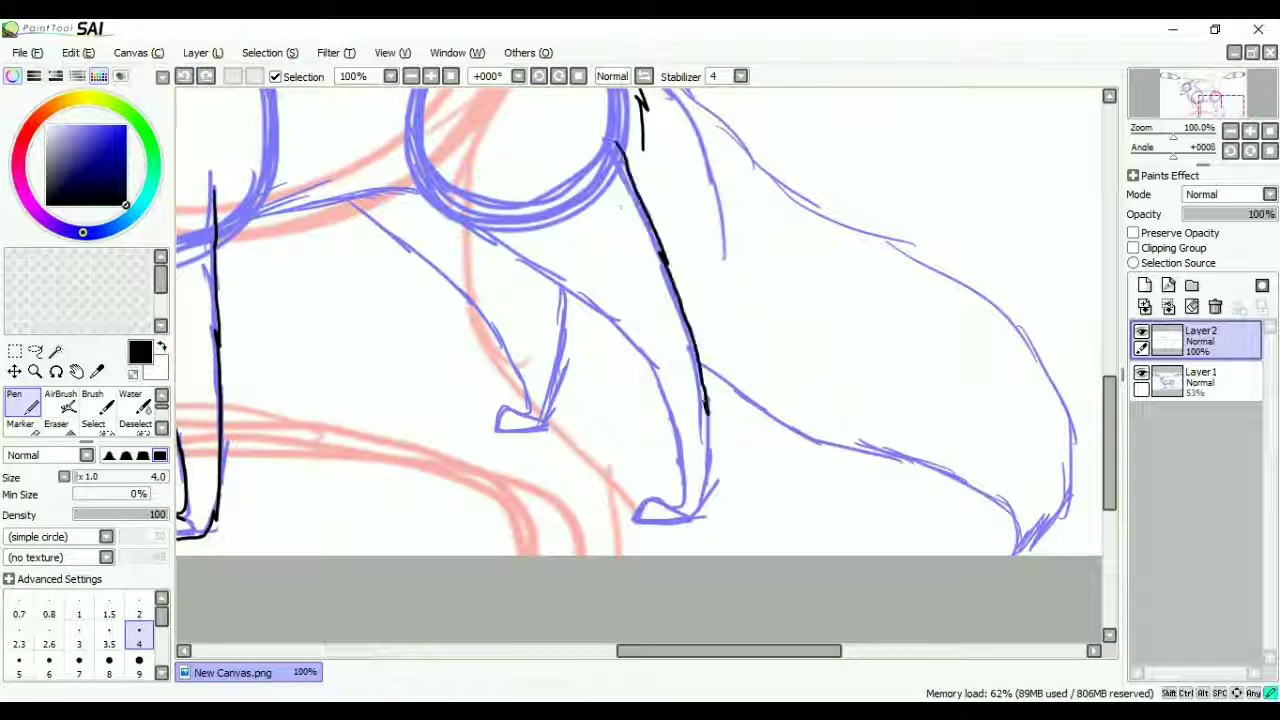
Continue the near hind leg's rear contour down past the hock to the heel, redoing unsatisfactory strokes.
{"action": "key", "text": "Page_Up"}
{"action": "left_click_drag", "start_coordinate": [520, 325], "coordinate": [345, 540]}
{"action": "key", "text": "ctrl+z"}
{"action": "left_click_drag", "start_coordinate": [338, 150], "coordinate": [343, 507]}
{"action": "key", "text": "ctrl+z"}
{"action": "left_click_drag", "start_coordinate": [762, 268], "coordinate": [815, 525]}
{"action": "key", "text": "Page_Up"}
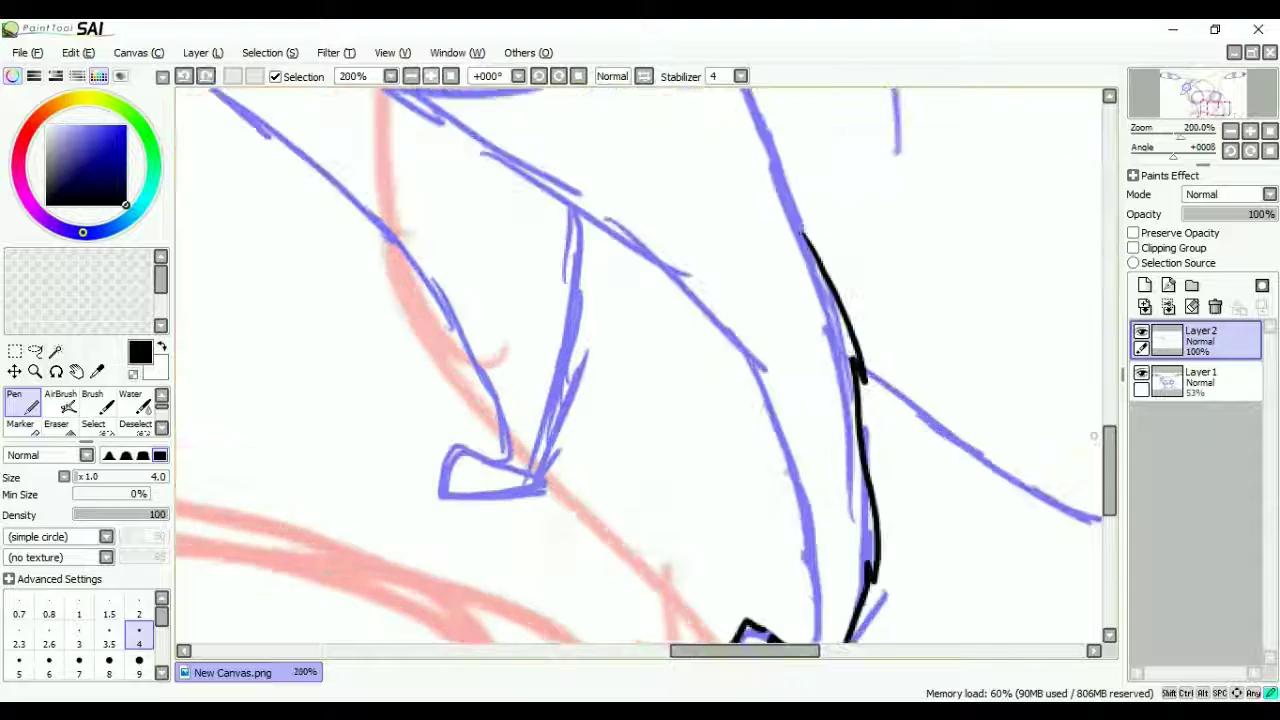
Complete the near hind leg by inking its paw with toe lines and its front contour from the thigh.
{"action": "scroll", "coordinate": [700, 400], "scroll_direction": "down", "scroll_amount": 3}
{"action": "left_click_drag", "start_coordinate": [735, 470], "coordinate": [706, 526]}
{"action": "scroll", "coordinate": [700, 400], "scroll_direction": "up", "scroll_amount": 5}
{"action": "left_click_drag", "start_coordinate": [690, 95], "coordinate": [803, 368]}
{"action": "key", "text": "Page_Down"}
{"action": "key", "text": "Page_Down"}
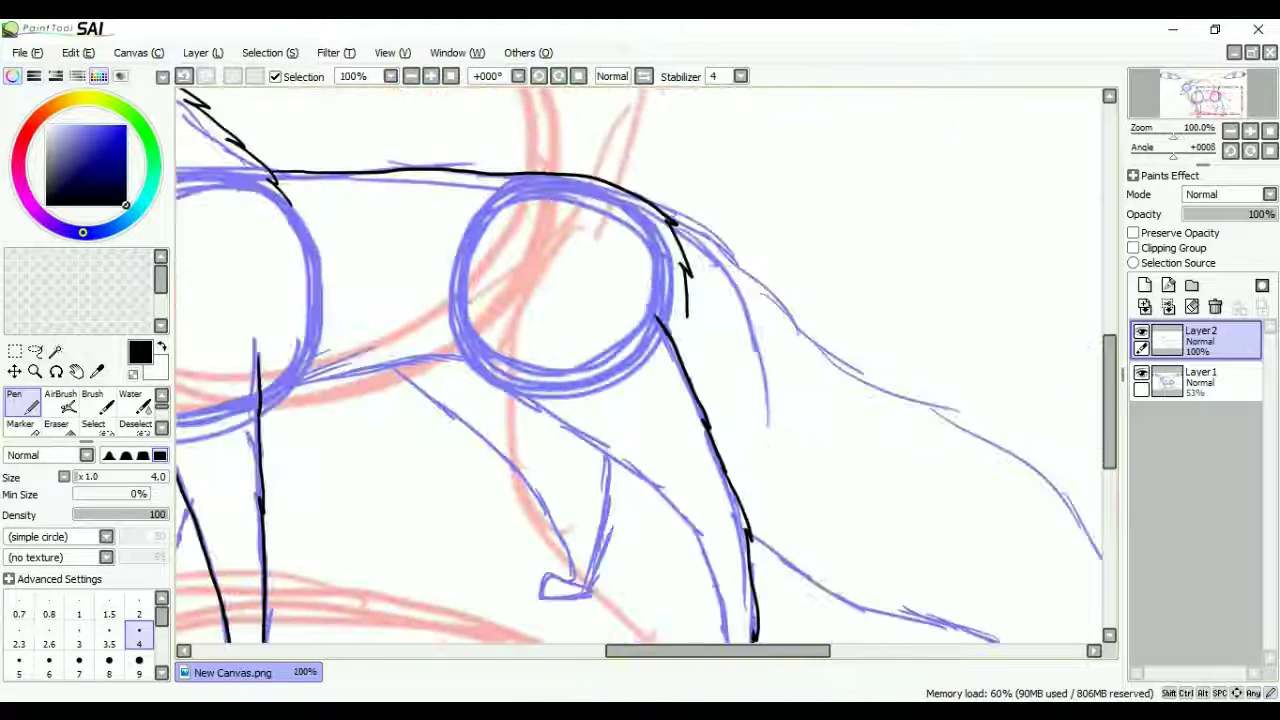
{"action": "scroll", "coordinate": [640, 370], "scroll_direction": "down", "scroll_amount": 3}
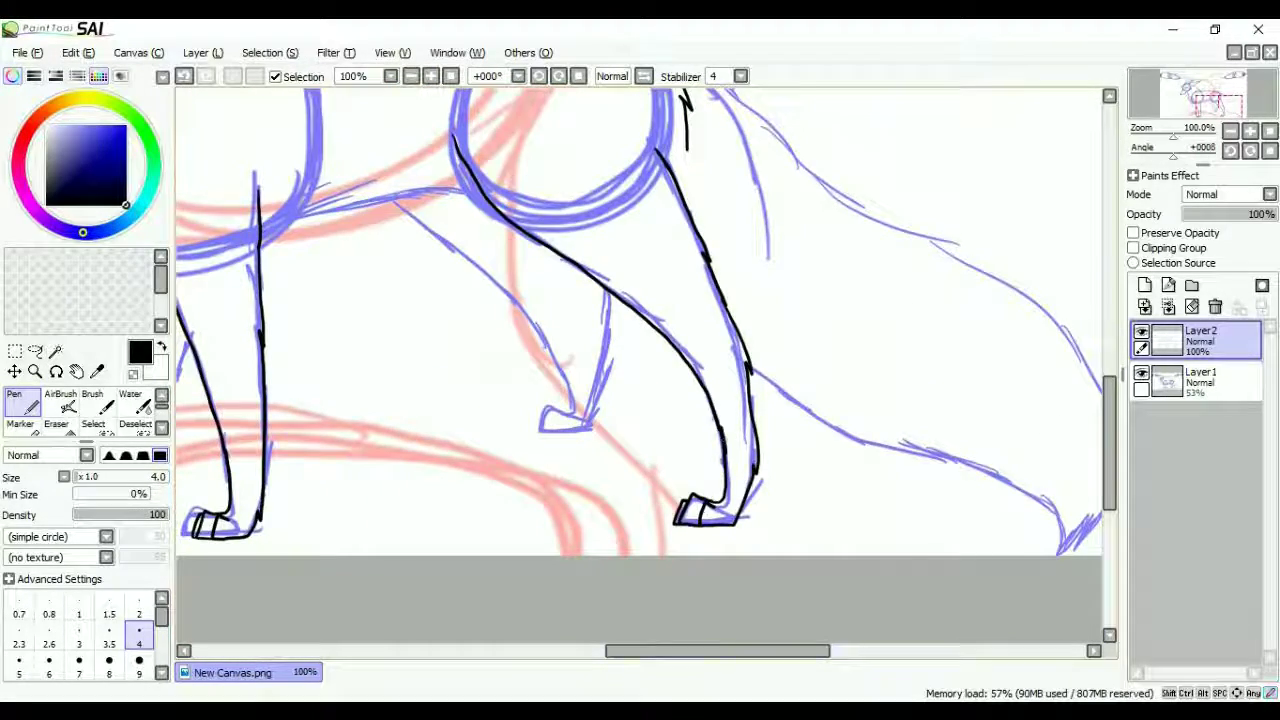
Ink the belly line and the far foreleg with its paw.
{"action": "scroll", "coordinate": [640, 370], "scroll_direction": "left", "scroll_amount": 3}
{"action": "key", "text": "Page_Down"}
{"action": "key", "text": "Page_Up"}
{"action": "key", "text": "Page_Up"}
{"action": "scroll", "coordinate": [640, 370], "scroll_direction": "left", "scroll_amount": 1}
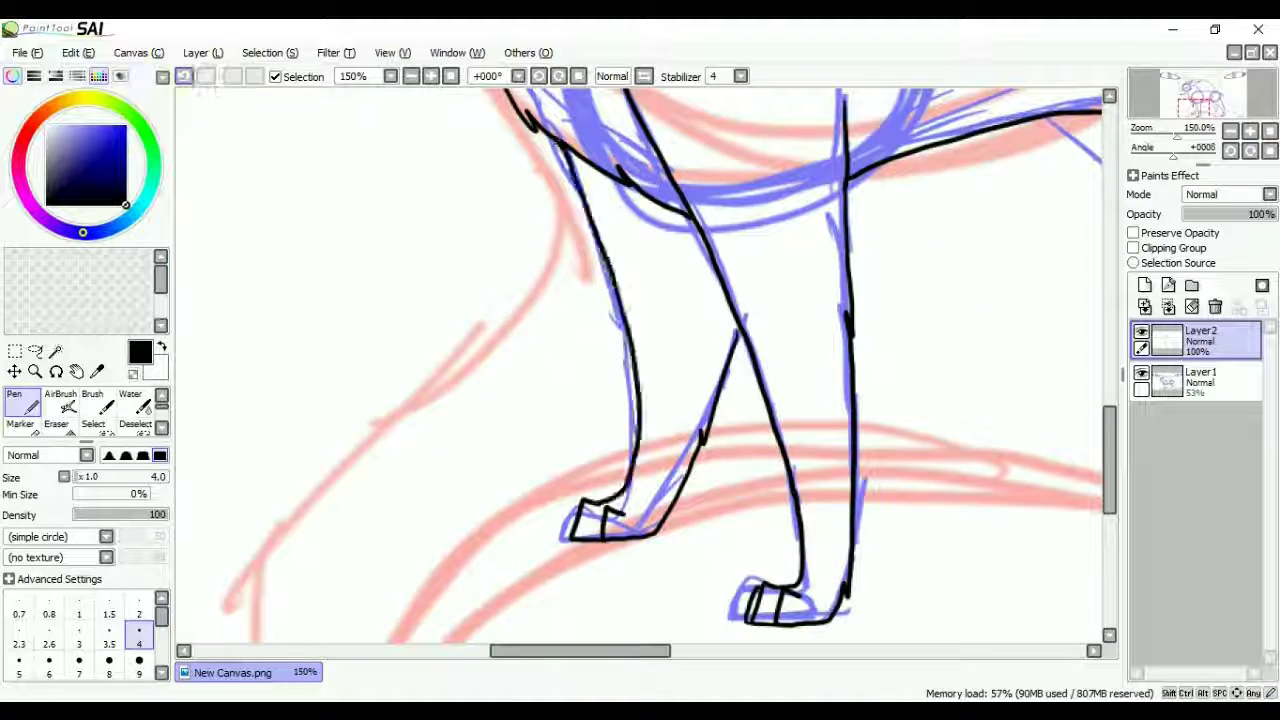
Ink the far hind leg on both sides and its paw with toe lines.
{"action": "scroll", "coordinate": [640, 370], "scroll_direction": "right", "scroll_amount": 3}
{"action": "left_click_drag", "start_coordinate": [800, 320], "coordinate": [768, 455]}
{"action": "left_click_drag", "start_coordinate": [705, 430], "coordinate": [745, 465]}
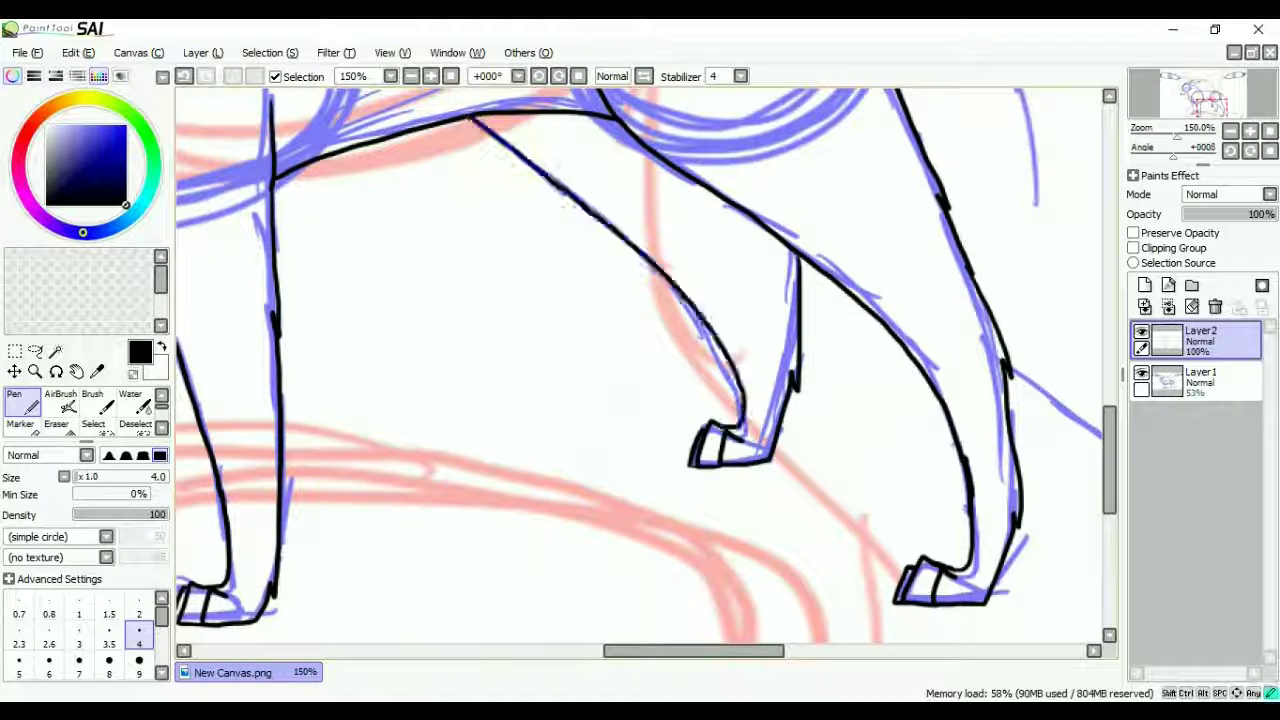
Set the pen size to 3, ink the mouth line on the fox's muzzle and fill its eye black.
{"action": "key", "text": "Page_Down"}
{"action": "key", "text": "Page_Down"}
{"action": "key", "text": "Page_Up"}
{"action": "key", "text": "Page_Up"}
{"action": "key", "text": "Page_Up"}
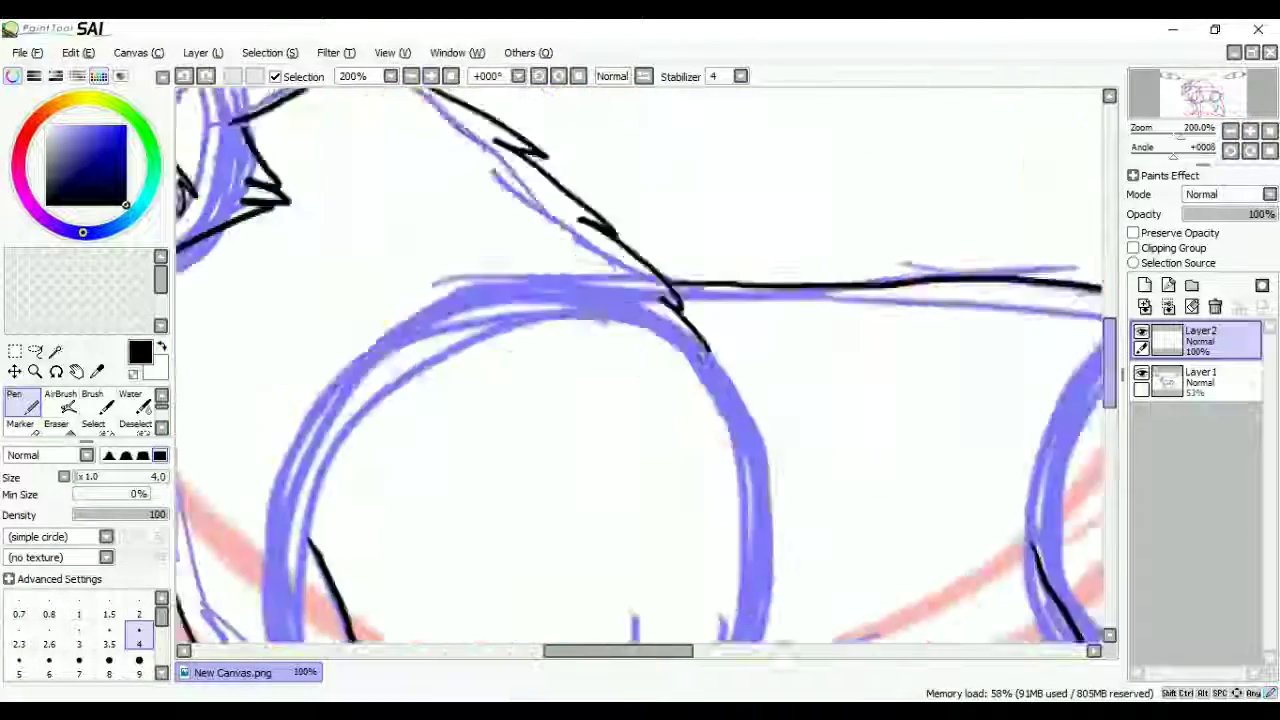
{"action": "scroll", "coordinate": [640, 370], "scroll_direction": "up", "scroll_amount": 3}
{"action": "key", "text": "bracketleft"}
{"action": "left_click_drag", "start_coordinate": [489, 437], "coordinate": [547, 378]}
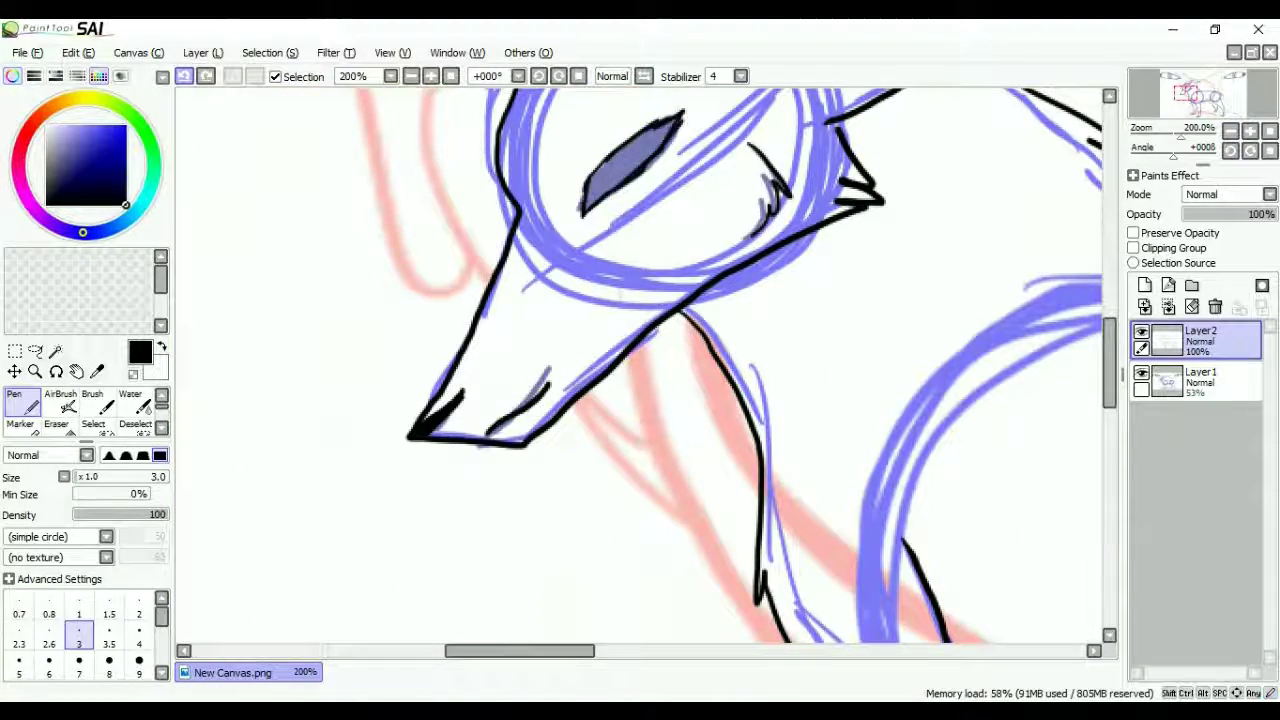
{"action": "key", "text": "ctrl+z"}
{"action": "scroll", "coordinate": [640, 370], "scroll_direction": "up", "scroll_amount": 3}
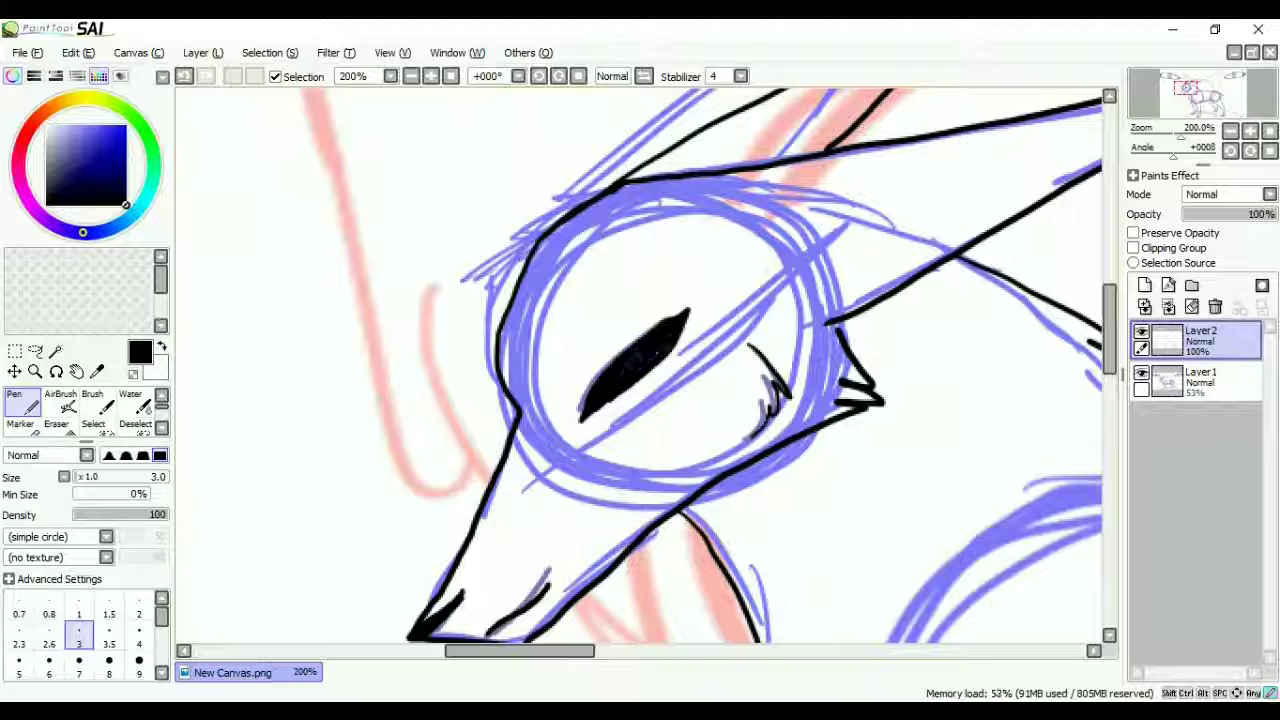
{"action": "key", "text": "Page_Down"}
{"action": "key", "text": "Page_Down"}
{"action": "key", "text": "Page_Down"}
{"action": "scroll", "coordinate": [640, 370], "scroll_direction": "right", "scroll_amount": 5}
{"action": "scroll", "coordinate": [640, 370], "scroll_direction": "up", "scroll_amount": 2}
{"action": "key", "text": "bracketright"}
{"action": "key", "text": "bracketright"}
{"action": "key", "text": "bracketright"}
{"action": "key", "text": "bracketright"}
{"action": "left_click_drag", "start_coordinate": [527, 287], "coordinate": [768, 184]}
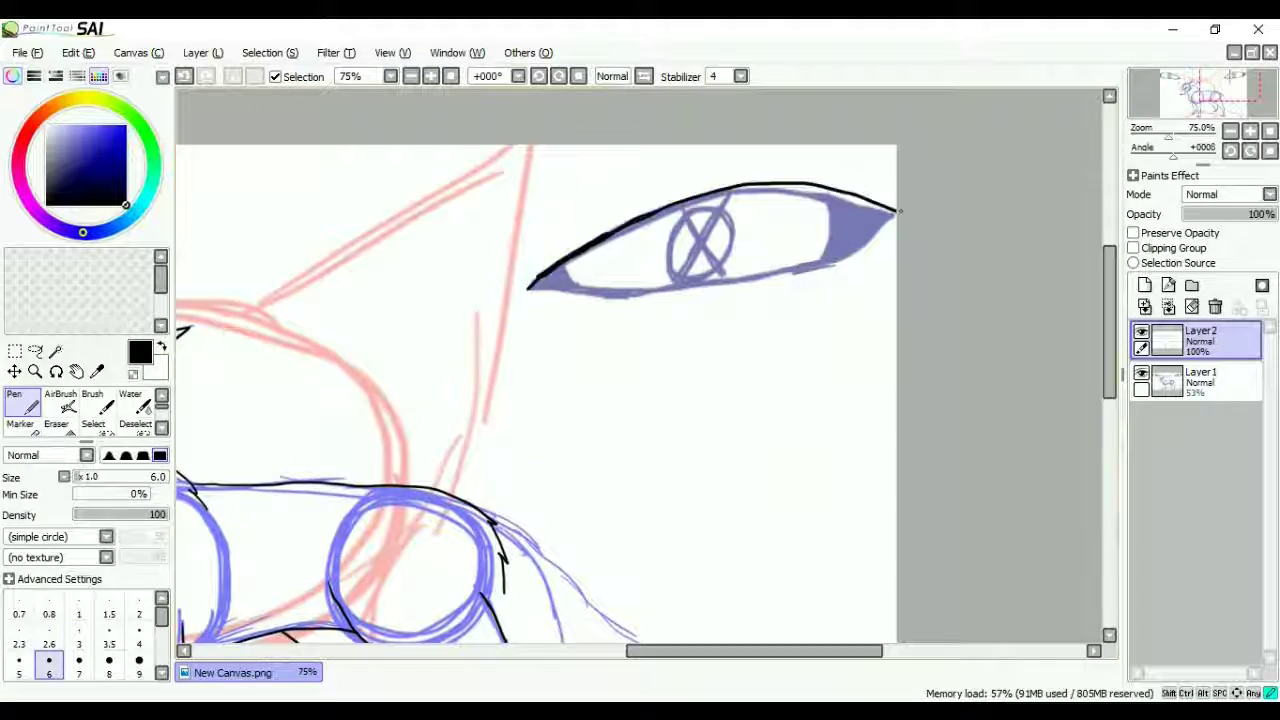
{"action": "key", "text": "ctrl+z"}
Add a new layer above Layer2 for the large background figure's lines.
{"action": "key", "text": "ctrl+shift+n"}
{"action": "key", "text": "Page_Up"}
{"action": "scroll", "coordinate": [640, 370], "scroll_direction": "up", "scroll_amount": 1}
{"action": "scroll", "coordinate": [640, 370], "scroll_direction": "left", "scroll_amount": 5}
{"action": "key", "text": "bracketleft"}
{"action": "key", "text": "bracketleft"}
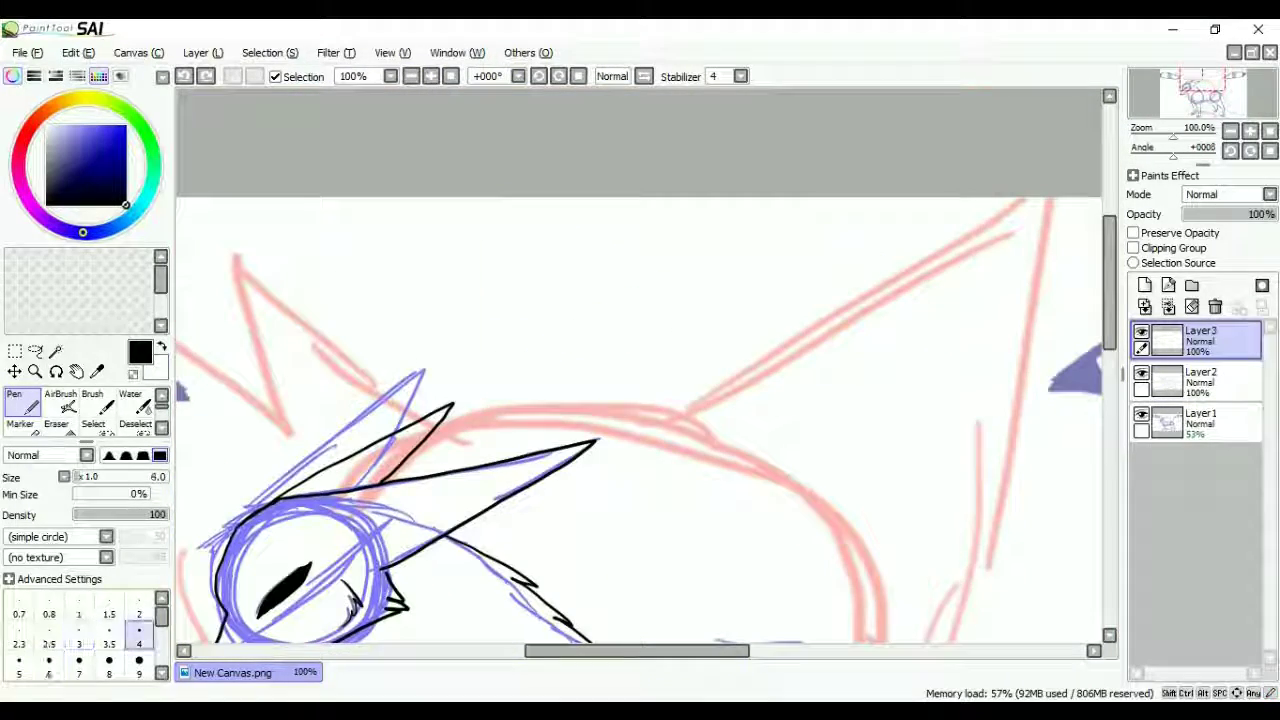
With pen size 6, ink the large figure's right ear edge down to the fox's back and the neck segment by the far hind leg.
{"action": "scroll", "coordinate": [640, 370], "scroll_direction": "down", "scroll_amount": 2}
{"action": "scroll", "coordinate": [640, 370], "scroll_direction": "left", "scroll_amount": 4}
{"action": "scroll", "coordinate": [640, 370], "scroll_direction": "right", "scroll_amount": 5}
{"action": "mouse_move", "coordinate": [597, 320]}
{"action": "left_mouse_down"}
{"action": "mouse_move", "coordinate": [941, 310]}
{"action": "mouse_move", "coordinate": [862, 555]}
{"action": "left_mouse_up"}
{"action": "scroll", "coordinate": [640, 370], "scroll_direction": "down", "scroll_amount": 4}
{"action": "key", "text": "Page_Down"}
{"action": "key", "text": "Page_Down"}
{"action": "key", "text": "Page_Down"}
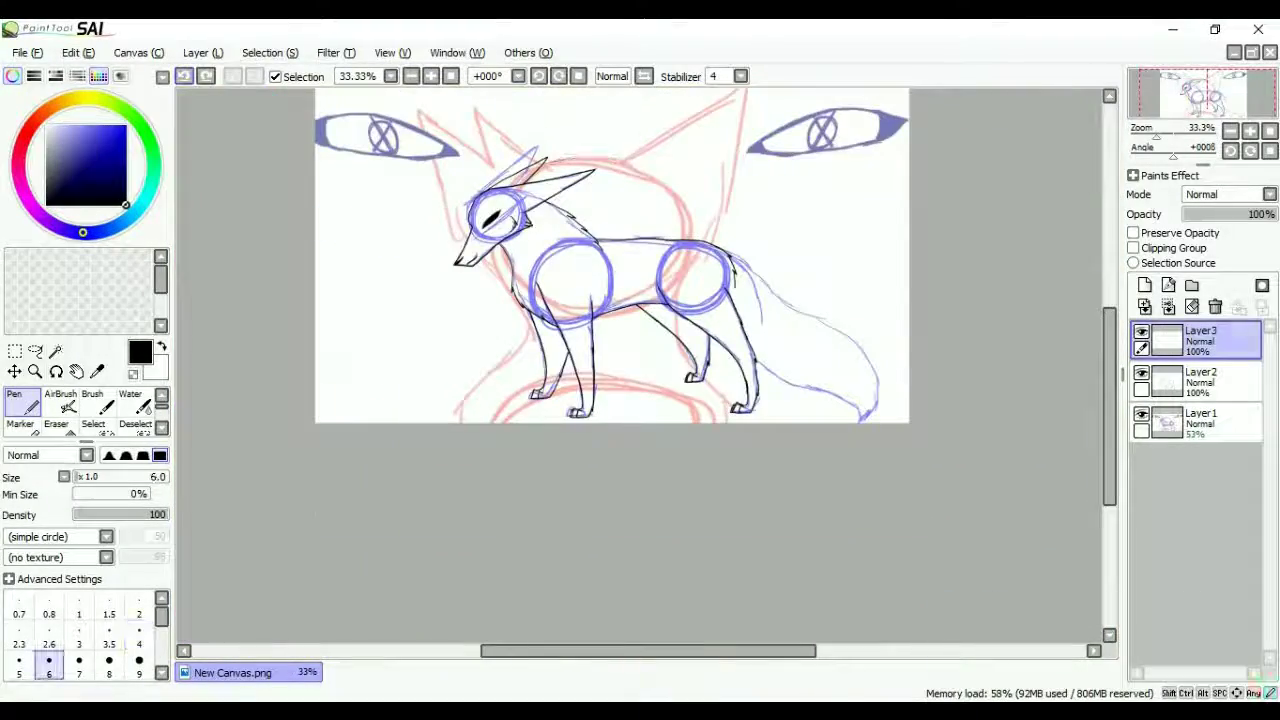
{"action": "key", "text": "Page_Up"}
{"action": "key", "text": "Page_Up"}
{"action": "scroll", "coordinate": [640, 370], "scroll_direction": "down", "scroll_amount": 3}
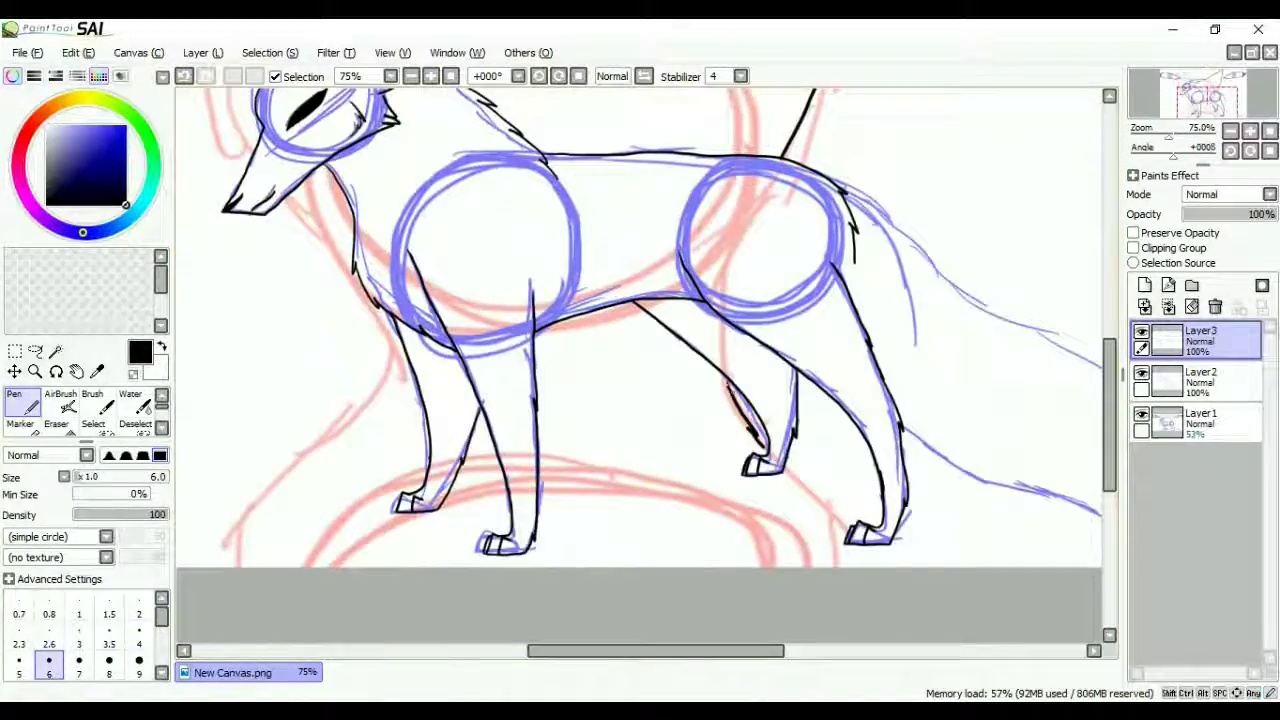
Ink the top of the large background head and the pointed contours of its left ear.
{"action": "scroll", "coordinate": [640, 370], "scroll_direction": "up", "scroll_amount": 3}
{"action": "scroll", "coordinate": [640, 370], "scroll_direction": "left", "scroll_amount": 3}
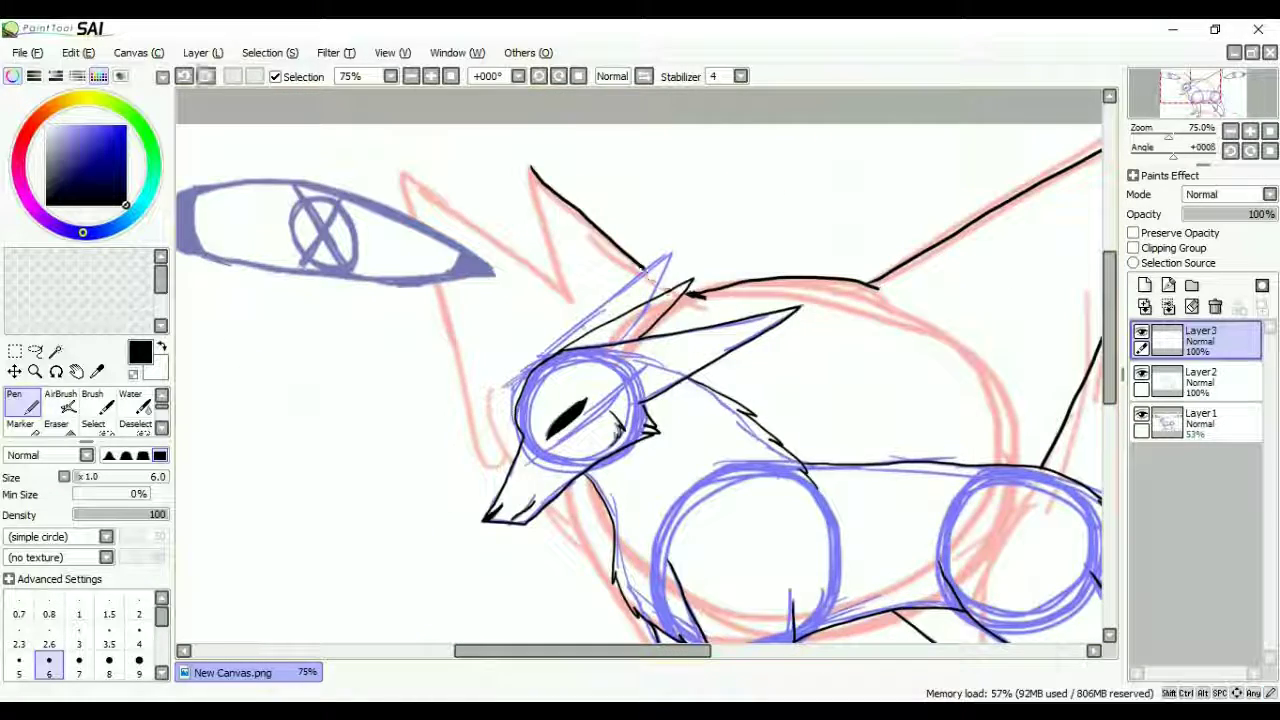
{"action": "key", "text": "Page_Up"}
{"action": "key", "text": "Page_Up"}
{"action": "scroll", "coordinate": [640, 370], "scroll_direction": "left", "scroll_amount": 3}
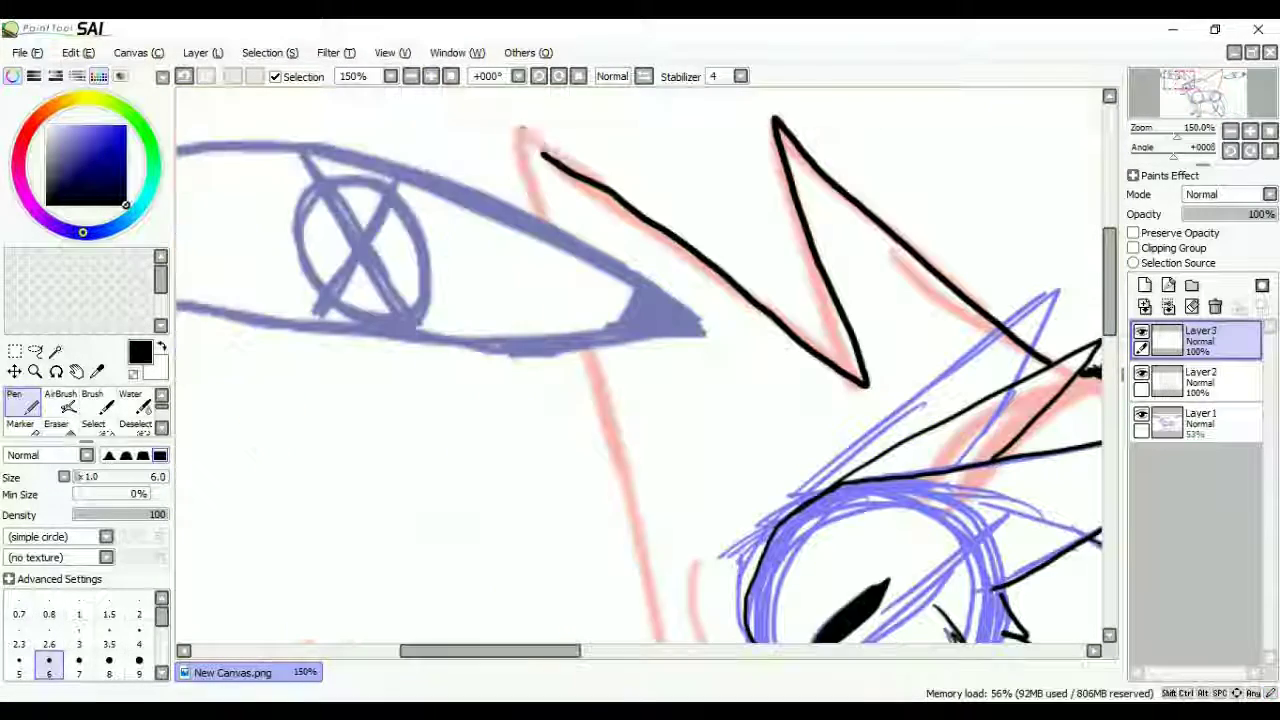
Ink the large figure's right shoulder line behind the hind legs down to the canvas edge and try fur strokes on its neck.
{"action": "scroll", "coordinate": [640, 370], "scroll_direction": "down", "scroll_amount": 2}
{"action": "scroll", "coordinate": [640, 370], "scroll_direction": "right", "scroll_amount": 3}
{"action": "scroll", "coordinate": [640, 370], "scroll_direction": "down", "scroll_amount": 2}
{"action": "left_click", "coordinate": [390, 76]}
{"action": "left_click", "coordinate": [355, 205]}
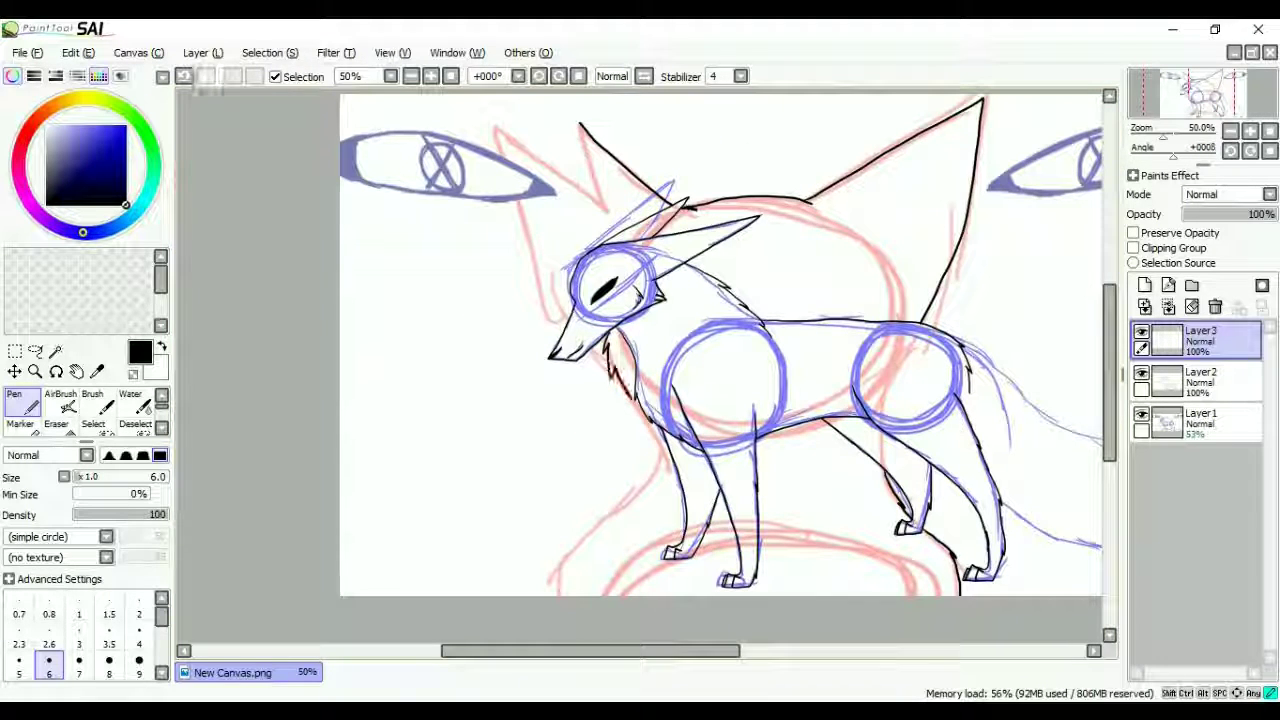
{"action": "scroll", "coordinate": [640, 370], "scroll_direction": "right", "scroll_amount": 3}
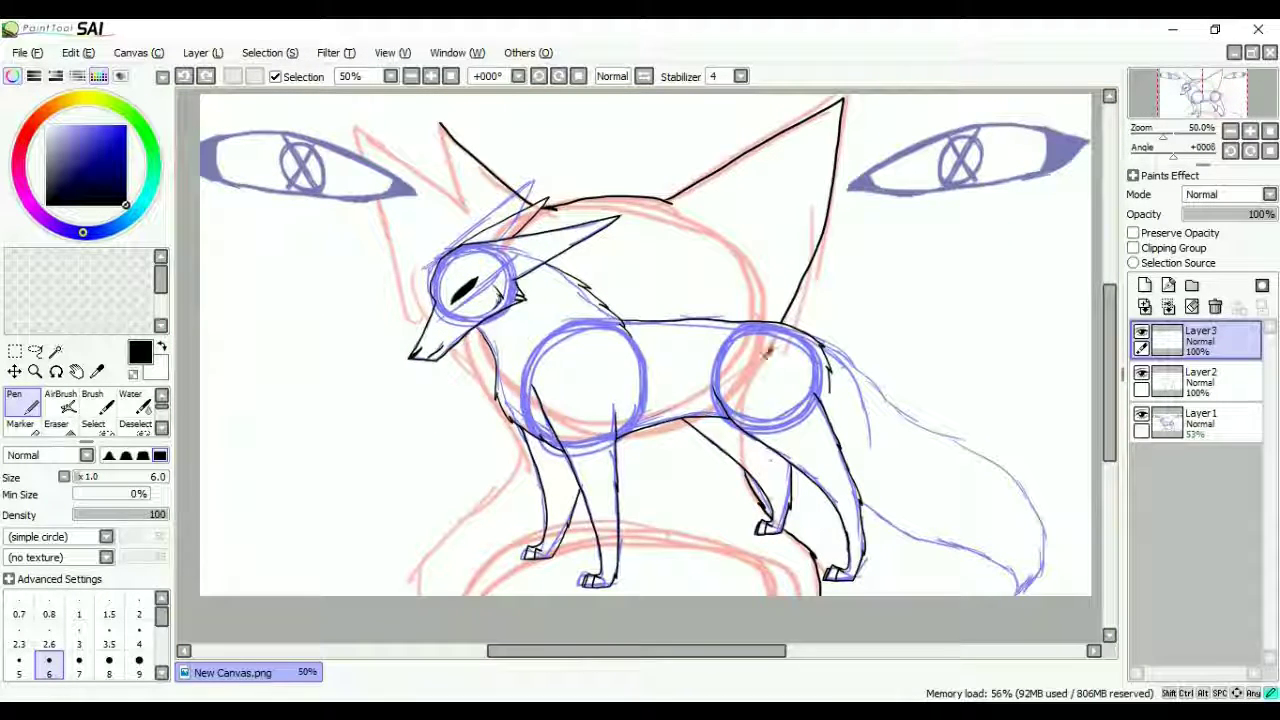
Ink the large figure's left neck and shoulder contour to the canvas edge and its left cheek line.
{"action": "scroll", "coordinate": [640, 370], "scroll_direction": "up", "scroll_amount": 2}
{"action": "scroll", "coordinate": [640, 370], "scroll_direction": "down", "scroll_amount": 2}
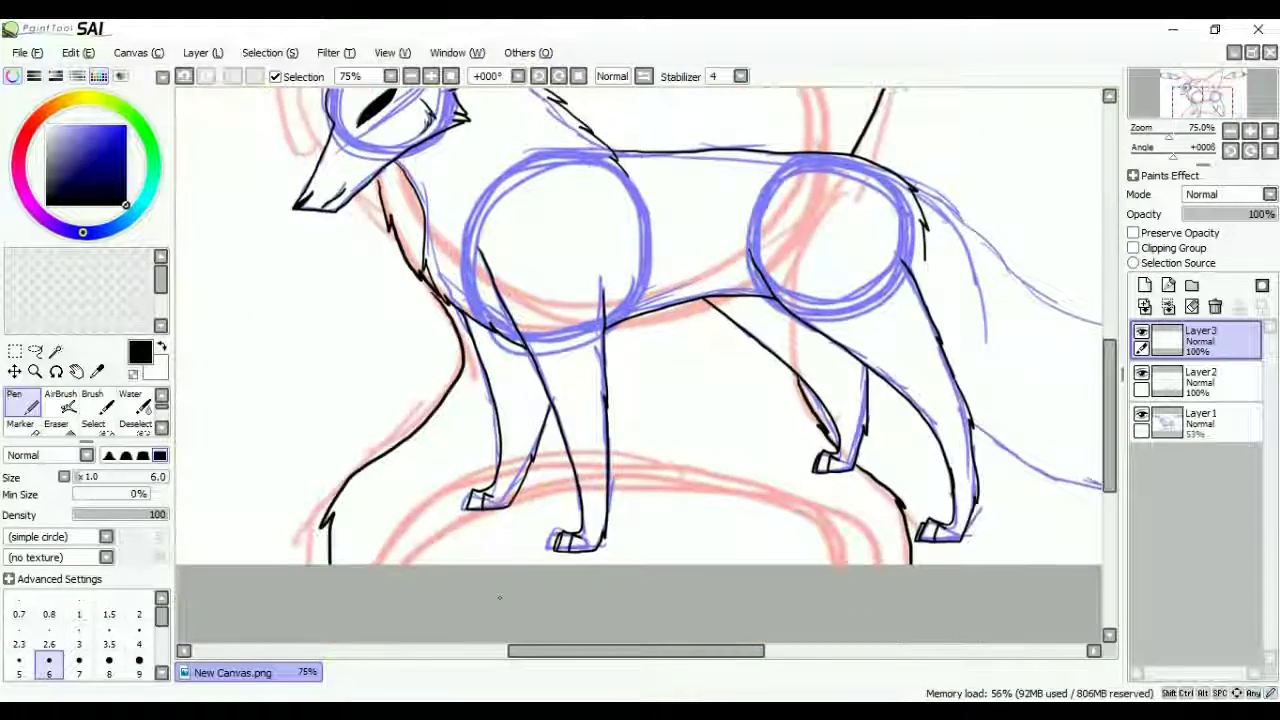
{"action": "scroll", "coordinate": [640, 370], "scroll_direction": "up", "scroll_amount": 3}
{"action": "scroll", "coordinate": [640, 370], "scroll_direction": "down", "scroll_amount": 3}
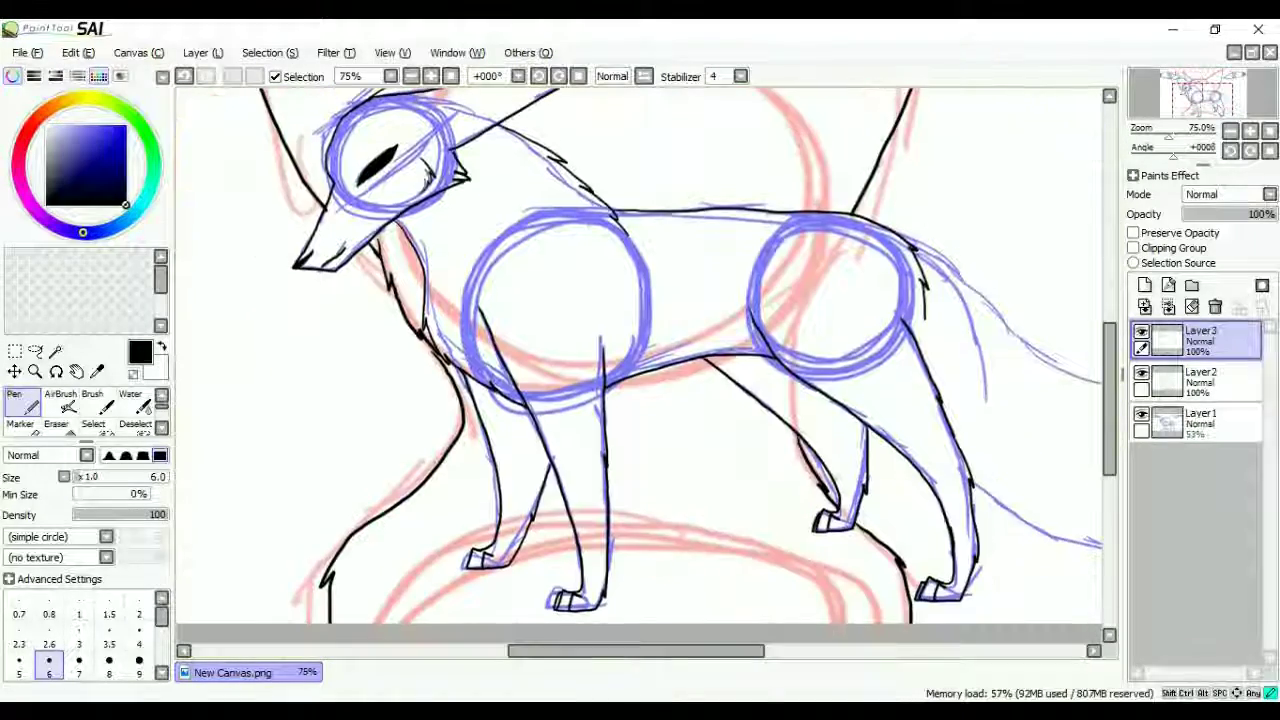
Lower the opacity of Layer1 to 44% and set the pen size to 4.
{"action": "left_click", "coordinate": [1200, 420]}
{"action": "left_click_drag", "start_coordinate": [1231, 214], "coordinate": [1223, 214]}
{"action": "left_click", "coordinate": [139, 644]}
{"action": "scroll", "coordinate": [640, 370], "scroll_direction": "right", "scroll_amount": 8}
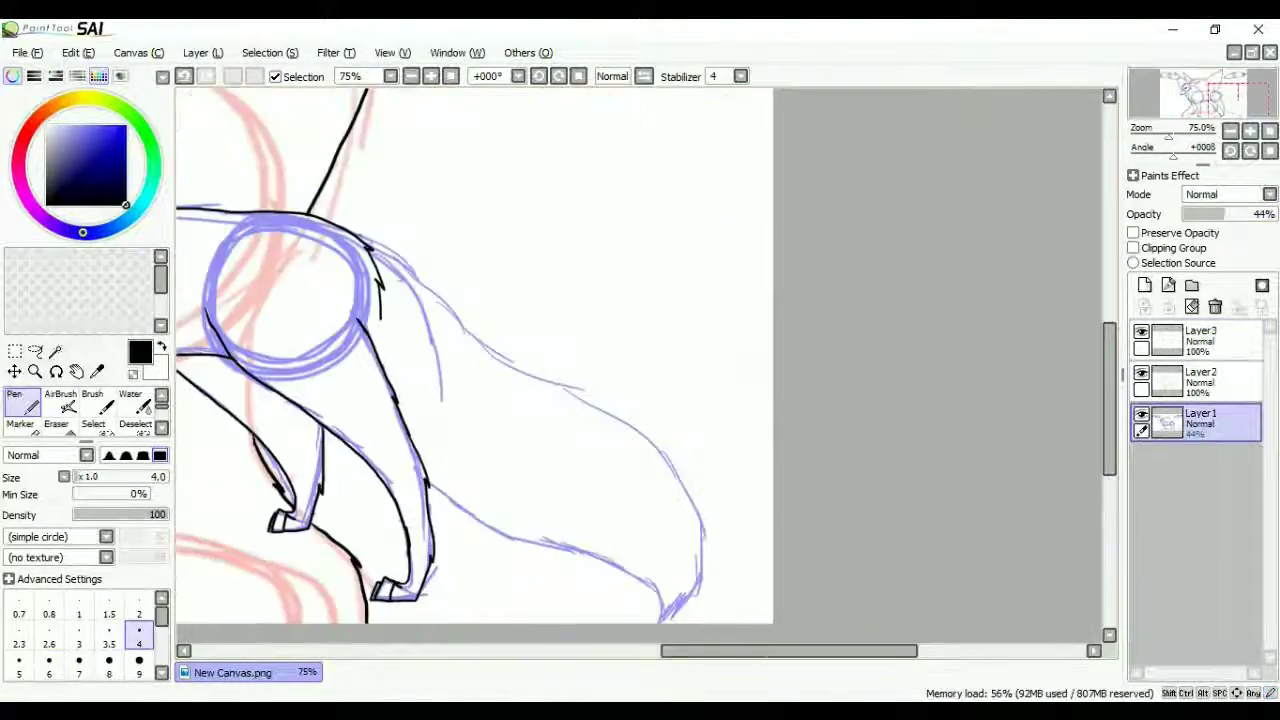
On Layer2, ink the fox's bushy tail with a wide upper curve and a lower edge with fur tufts.
{"action": "left_click", "coordinate": [1200, 380]}
{"action": "left_click_drag", "start_coordinate": [370, 245], "coordinate": [762, 495]}
{"action": "left_click_drag", "start_coordinate": [490, 515], "coordinate": [700, 590]}
{"action": "scroll", "coordinate": [640, 370], "scroll_direction": "up", "scroll_amount": 2}
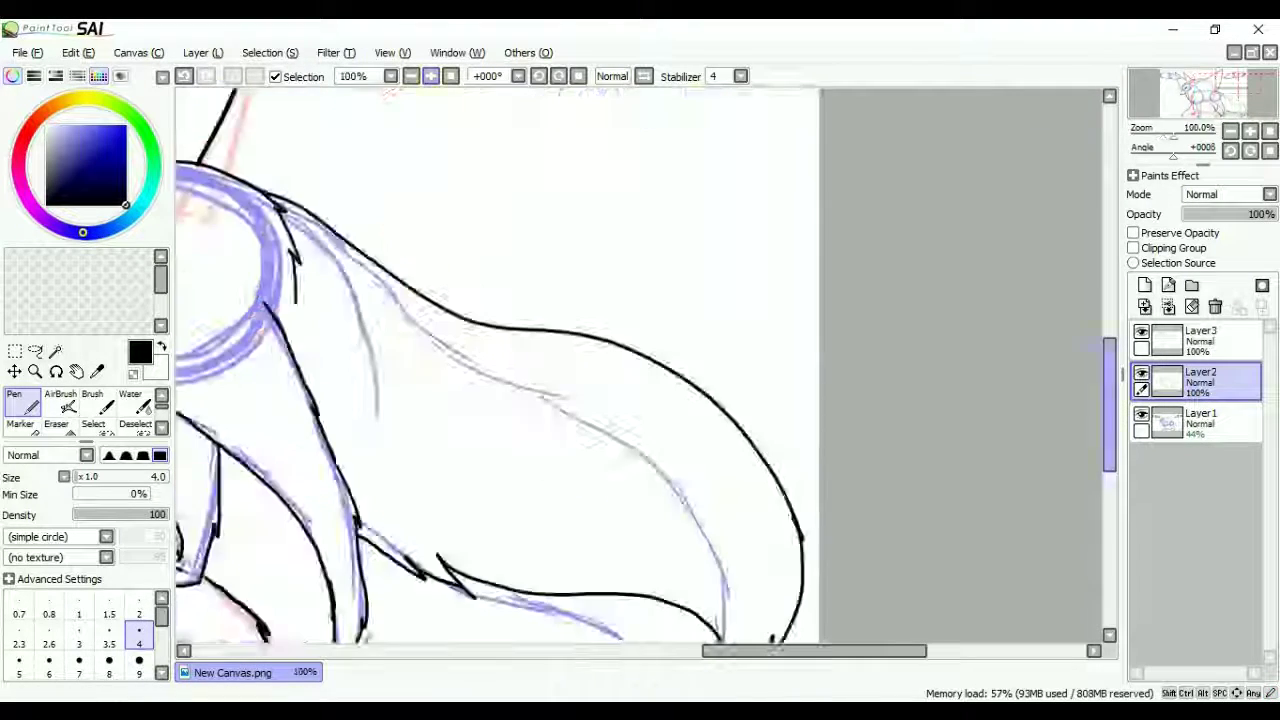
Set the pen size to 8 and ink the upper and lower outline of the large right eye.
{"action": "left_click", "coordinate": [109, 660]}
{"action": "mouse_move", "coordinate": [571, 214]}
{"action": "left_mouse_down"}
{"action": "mouse_move", "coordinate": [329, 294]}
{"action": "mouse_move", "coordinate": [180, 400]}
{"action": "left_mouse_up"}
{"action": "mouse_move", "coordinate": [310, 425]}
{"action": "left_mouse_down"}
{"action": "mouse_move", "coordinate": [185, 405]}
{"action": "mouse_move", "coordinate": [905, 262]}
{"action": "left_mouse_up"}
{"action": "left_click_drag", "start_coordinate": [571, 214], "coordinate": [905, 262]}
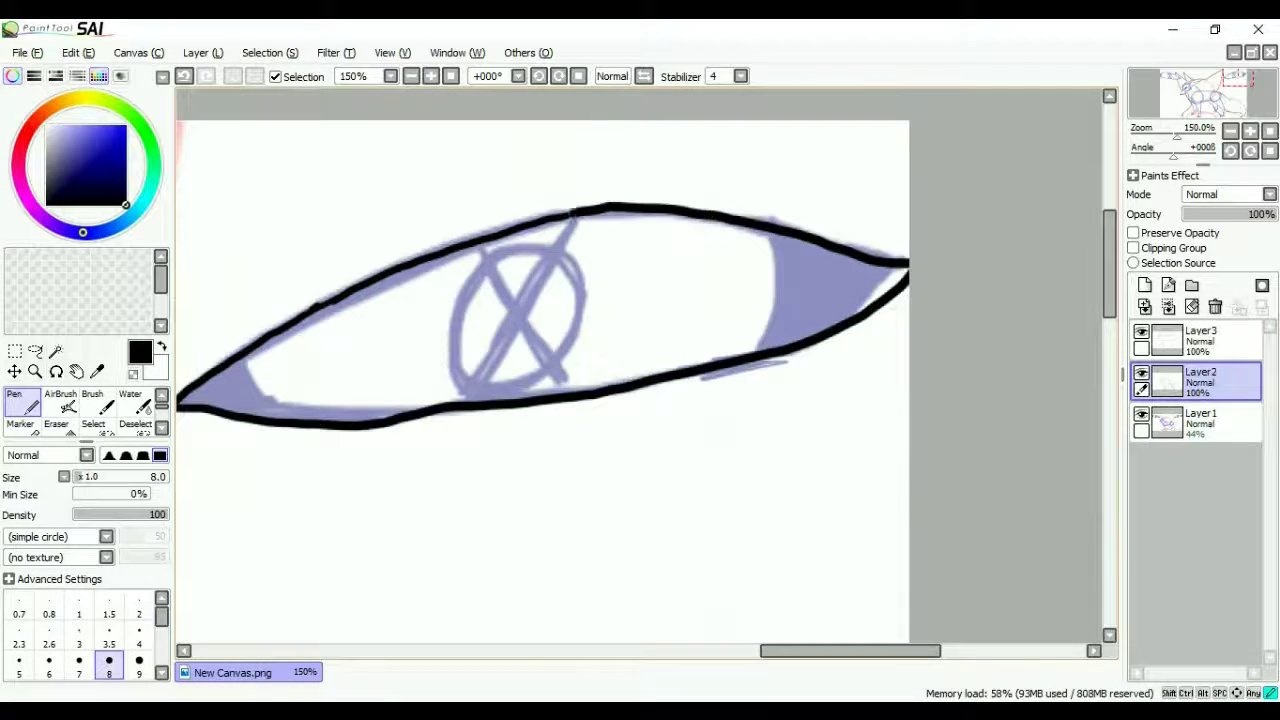
Ink the upper and lower outline of the large left eye.
{"action": "scroll", "coordinate": [640, 370], "scroll_direction": "left", "scroll_amount": 8}
{"action": "mouse_move", "coordinate": [405, 262]}
{"action": "left_mouse_down"}
{"action": "mouse_move", "coordinate": [976, 362]}
{"action": "mouse_move", "coordinate": [1064, 425]}
{"action": "left_mouse_up"}
{"action": "mouse_move", "coordinate": [1064, 425]}
{"action": "left_mouse_down"}
{"action": "mouse_move", "coordinate": [510, 397]}
{"action": "mouse_move", "coordinate": [402, 366]}
{"action": "left_mouse_up"}
{"action": "scroll", "coordinate": [640, 370], "scroll_direction": "right", "scroll_amount": 4}
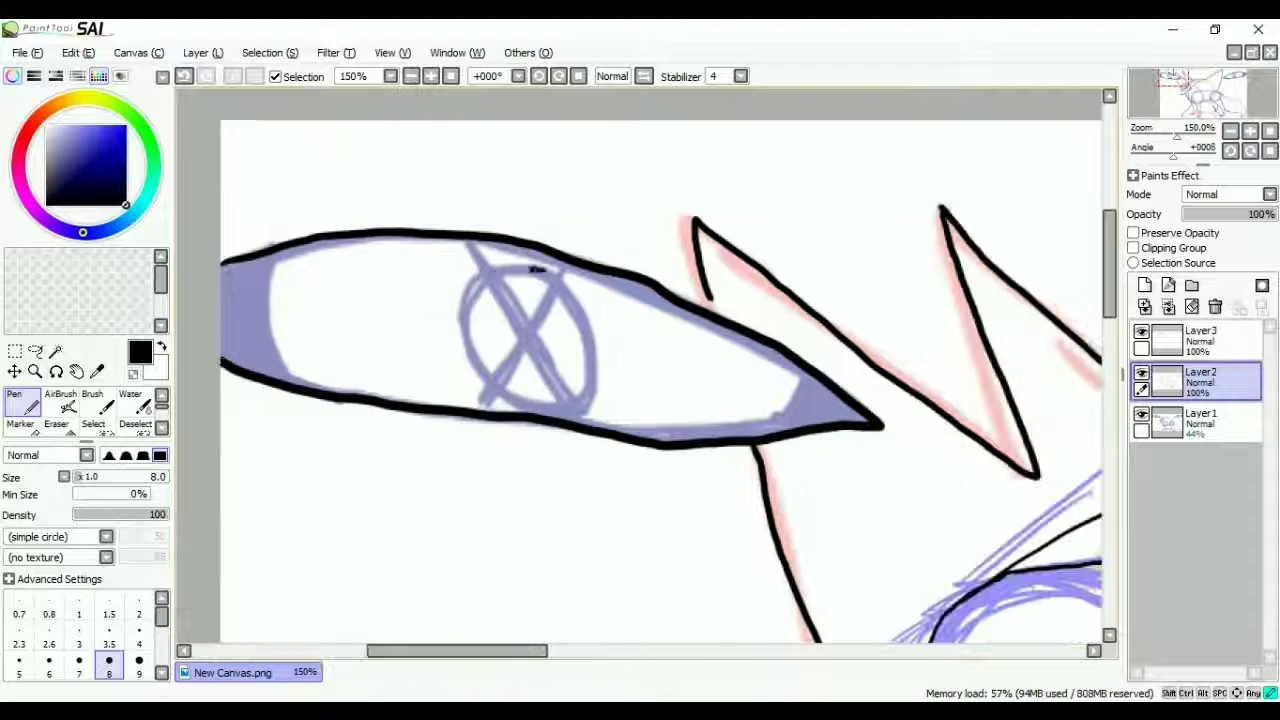
Undo the black stroke in the left eye's iris and set the pen to dark red at size 3.5.
{"action": "key", "text": "h"}
{"action": "key", "text": "h"}
{"action": "key", "text": "ctrl+z"}
{"action": "left_click", "coordinate": [126, 147]}
{"action": "left_click", "coordinate": [109, 643]}
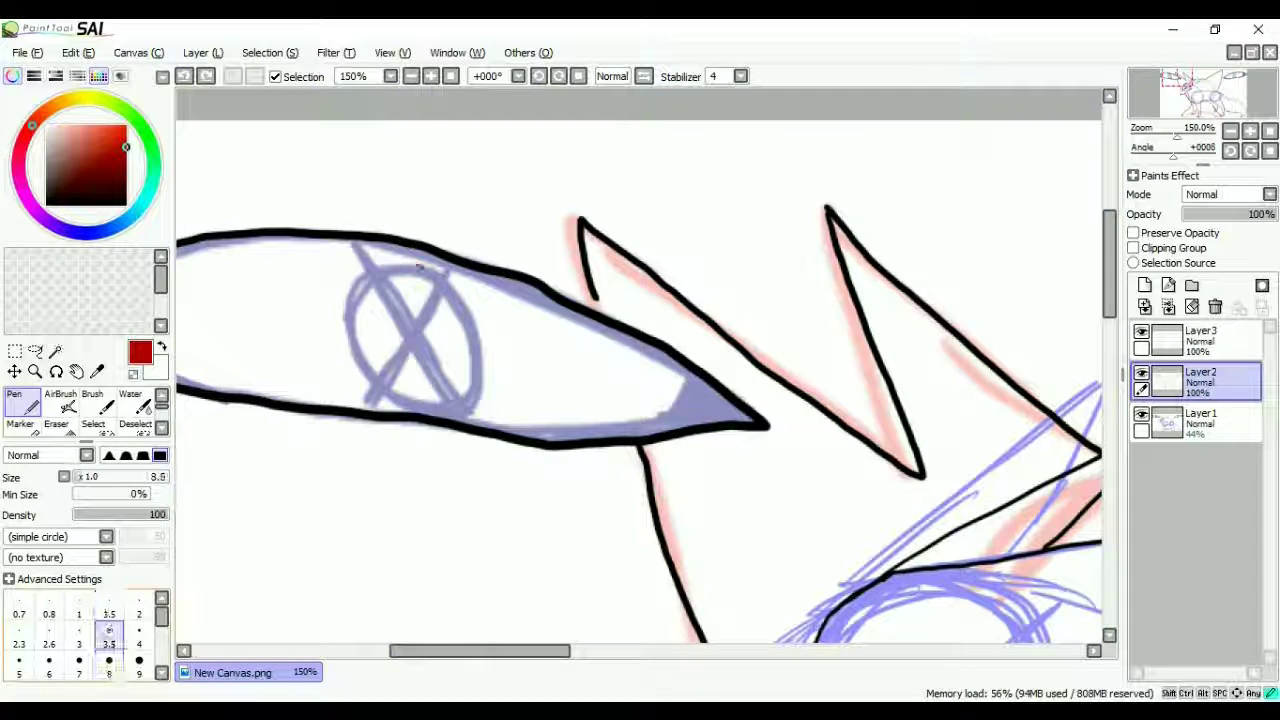
Draw a rough dark red circle with overlapping strokes over the large right eye's iris.
{"action": "key", "text": "ctrl+z"}
{"action": "key", "text": "h"}
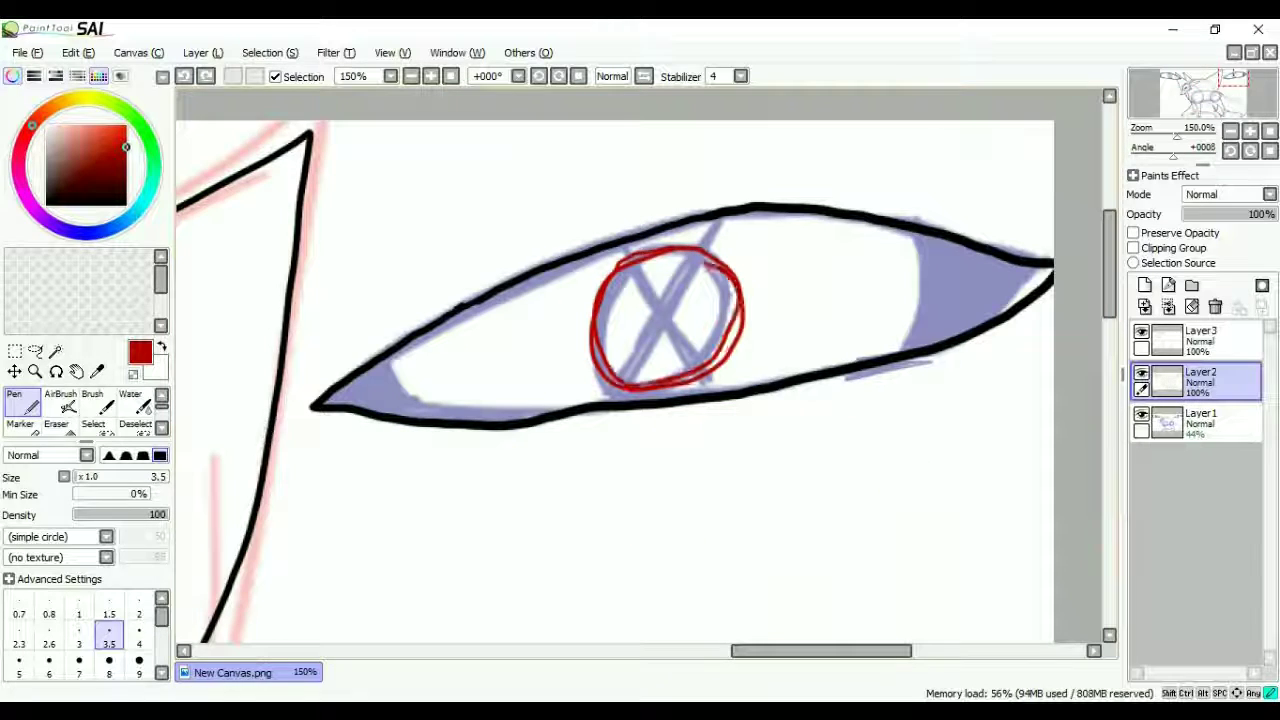
{"action": "left_click_drag", "start_coordinate": [615, 262], "coordinate": [735, 370]}
{"action": "scroll", "coordinate": [640, 370], "scroll_direction": "down", "scroll_amount": 1}
{"action": "scroll", "coordinate": [640, 370], "scroll_direction": "down", "scroll_amount": 1}
Undo the last three strokes and draw a rough dark red circle crossed by an X in the large left eye.
{"action": "key", "text": "ctrl+z"}
{"action": "key", "text": "ctrl+z"}
{"action": "key", "text": "ctrl+z"}
{"action": "key", "text": "h"}
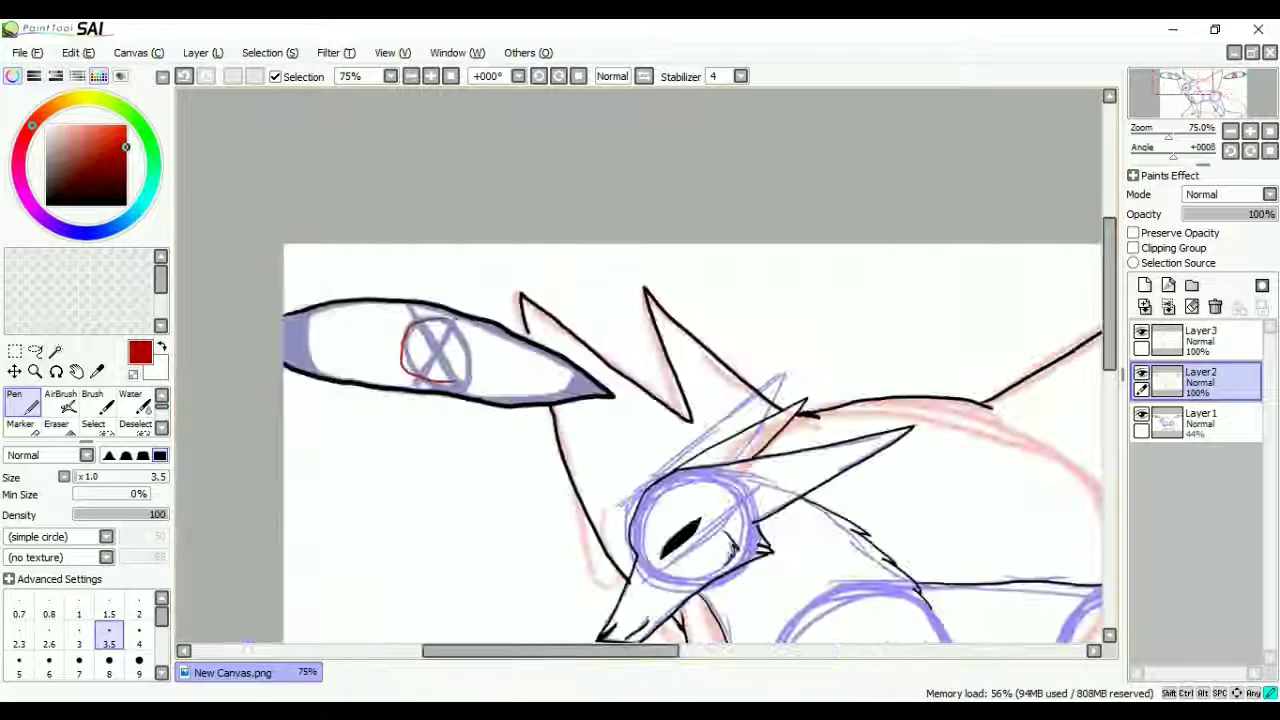
{"action": "scroll", "coordinate": [640, 370], "scroll_direction": "up", "scroll_amount": 2}
{"action": "left_click_drag", "start_coordinate": [533, 270], "coordinate": [571, 291]}
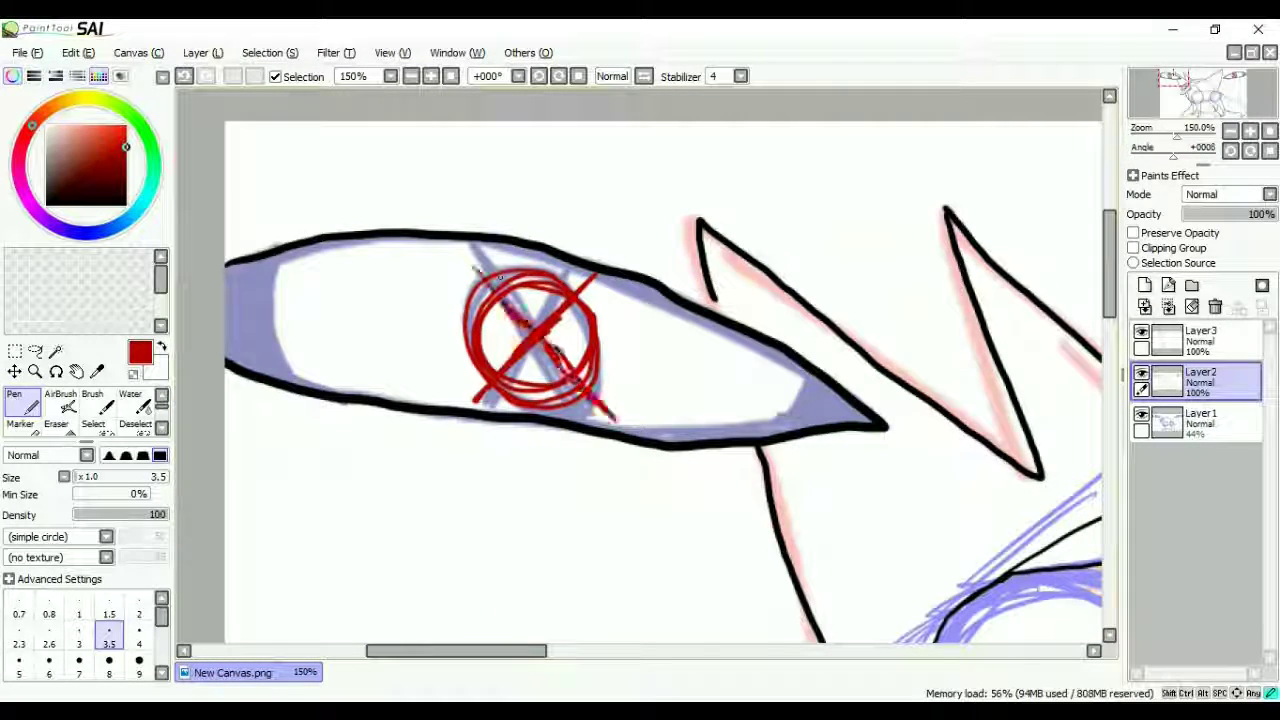
Lower the opacity of Layer1 to 0%, set the pen to black at size 7 and make Layer2 active.
{"action": "scroll", "coordinate": [640, 370], "scroll_direction": "down", "scroll_amount": 2}
{"action": "left_click", "coordinate": [1200, 420]}
{"action": "left_click_drag", "start_coordinate": [1223, 214], "coordinate": [1182, 214]}
{"action": "left_click", "coordinate": [79, 660]}
{"action": "left_click", "coordinate": [430, 76]}
{"action": "left_click", "coordinate": [1200, 380]}
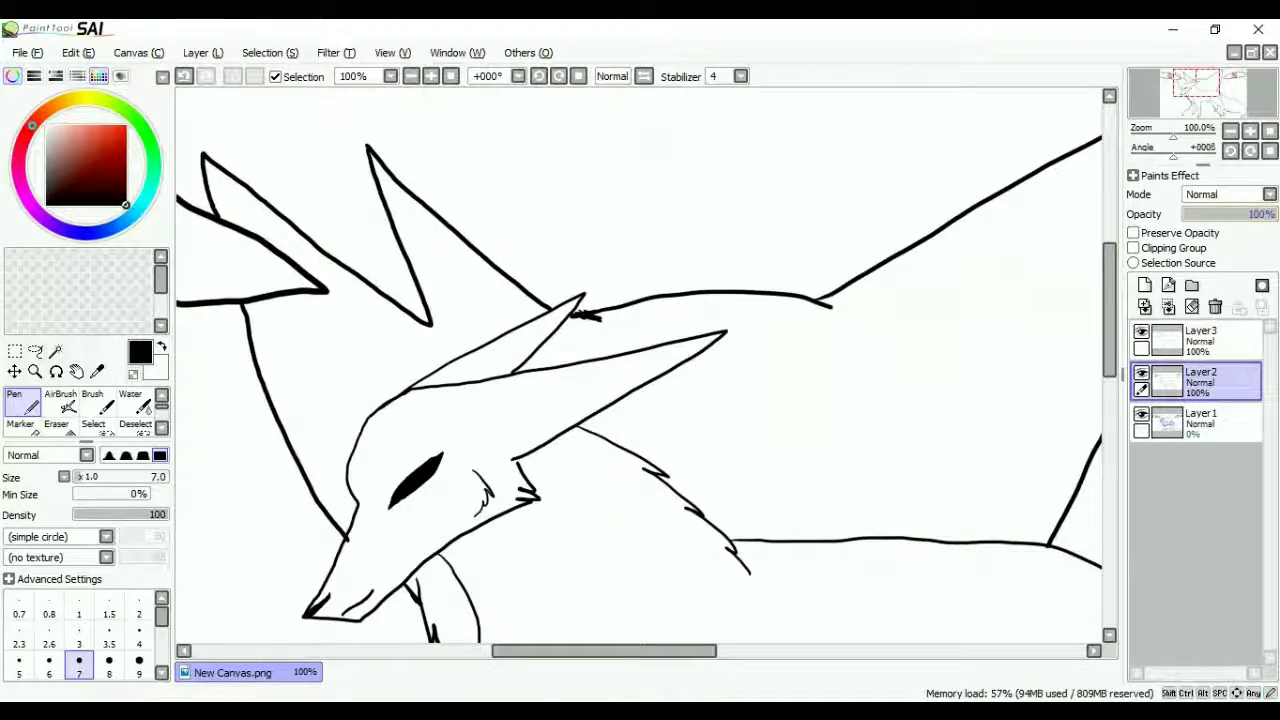
{"action": "left_click", "coordinate": [1200, 340]}
{"action": "left_click_drag", "start_coordinate": [1272, 214], "coordinate": [1258, 214]}
{"action": "left_click", "coordinate": [411, 76]}
{"action": "left_click", "coordinate": [1200, 380]}
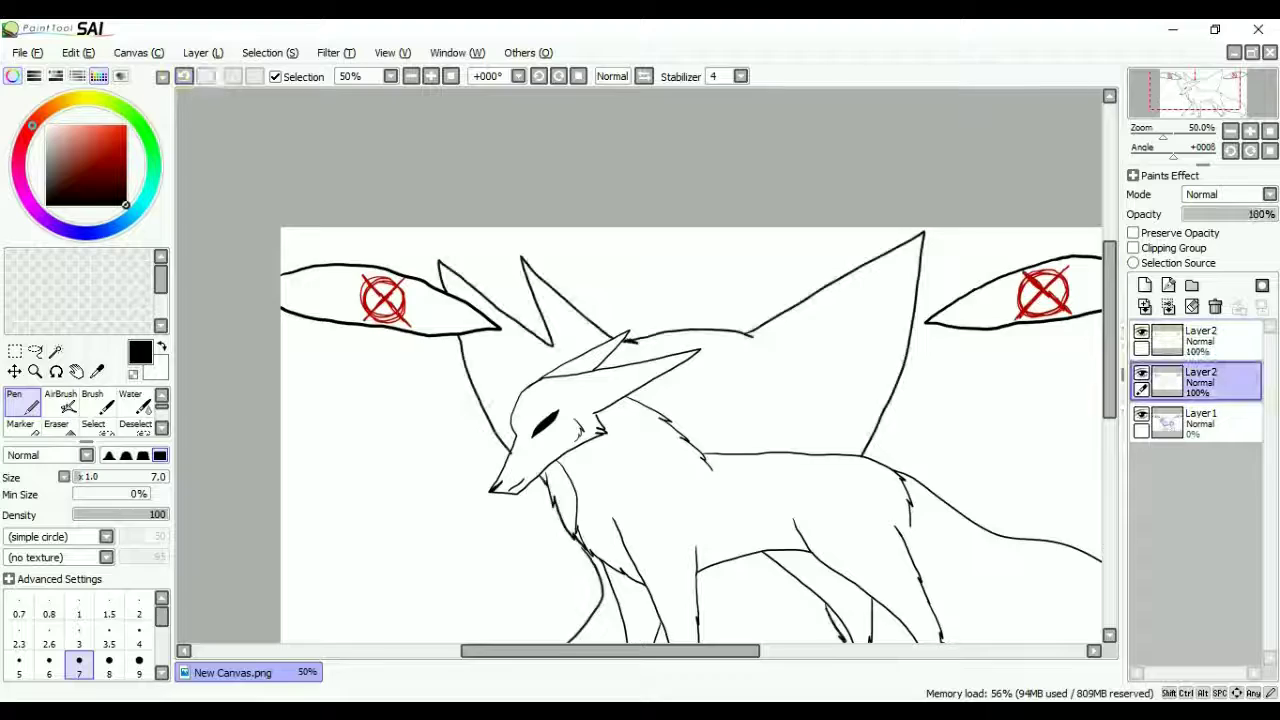
Ink the inner and outer corner lines inside both large eyes, checking them in the mirrored view.
{"action": "scroll", "coordinate": [260, 300], "scroll_direction": "up", "scroll_amount": 2}
{"action": "left_click_drag", "start_coordinate": [784, 134], "coordinate": [786, 194]}
{"action": "scroll", "coordinate": [640, 370], "scroll_direction": "down", "scroll_amount": 1}
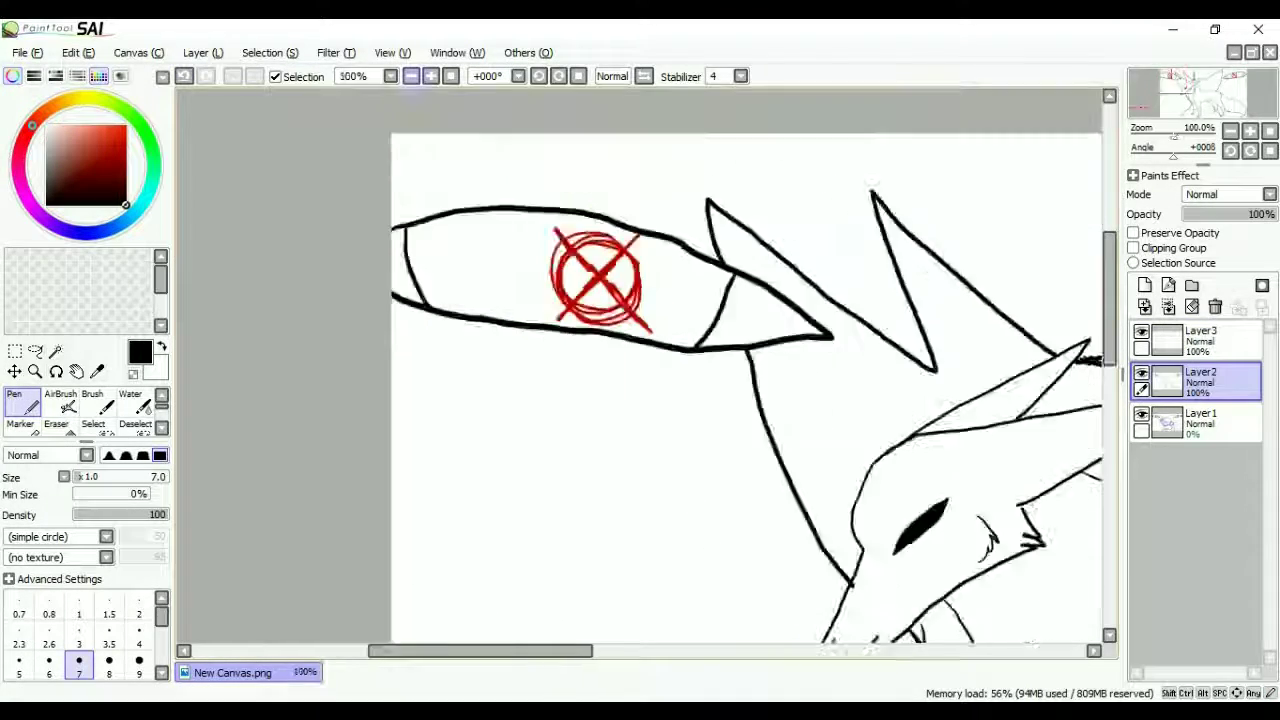
{"action": "scroll", "coordinate": [640, 370], "scroll_direction": "down", "scroll_amount": 2}
{"action": "scroll", "coordinate": [640, 370], "scroll_direction": "up", "scroll_amount": 2}
{"action": "key", "text": "h"}
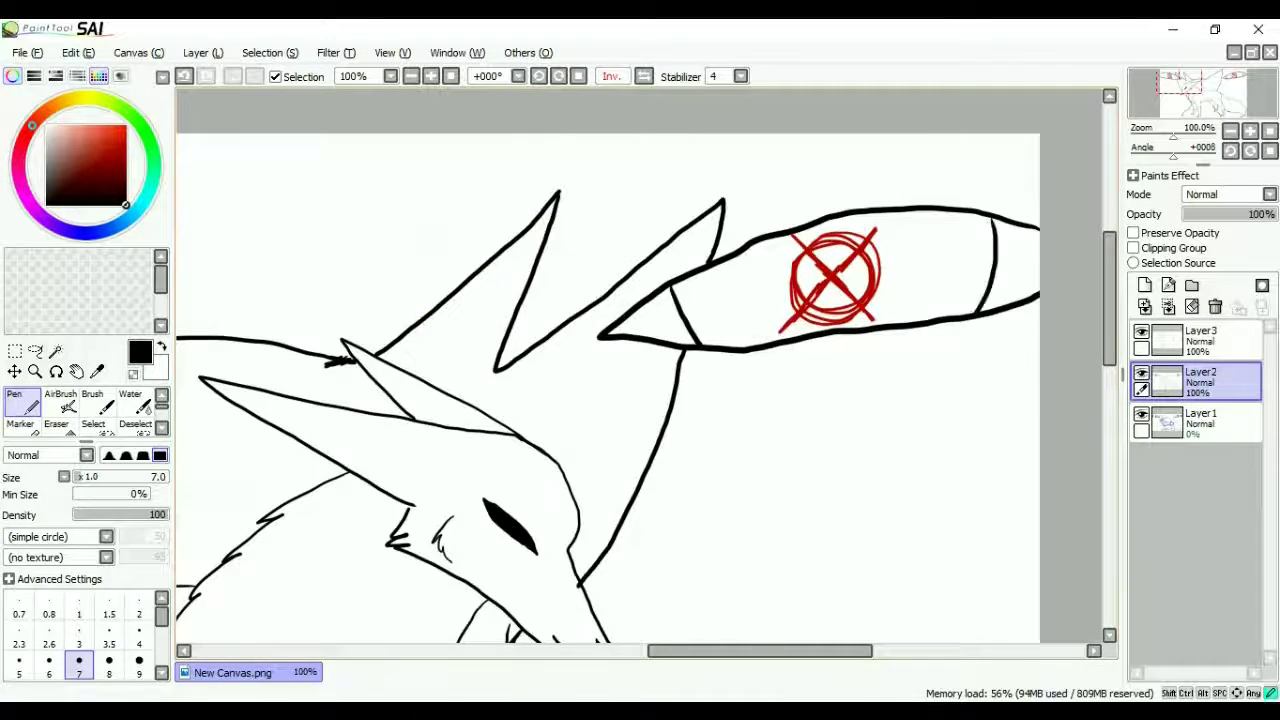
{"action": "key", "text": "h"}
{"action": "scroll", "coordinate": [640, 370], "scroll_direction": "down", "scroll_amount": 1}
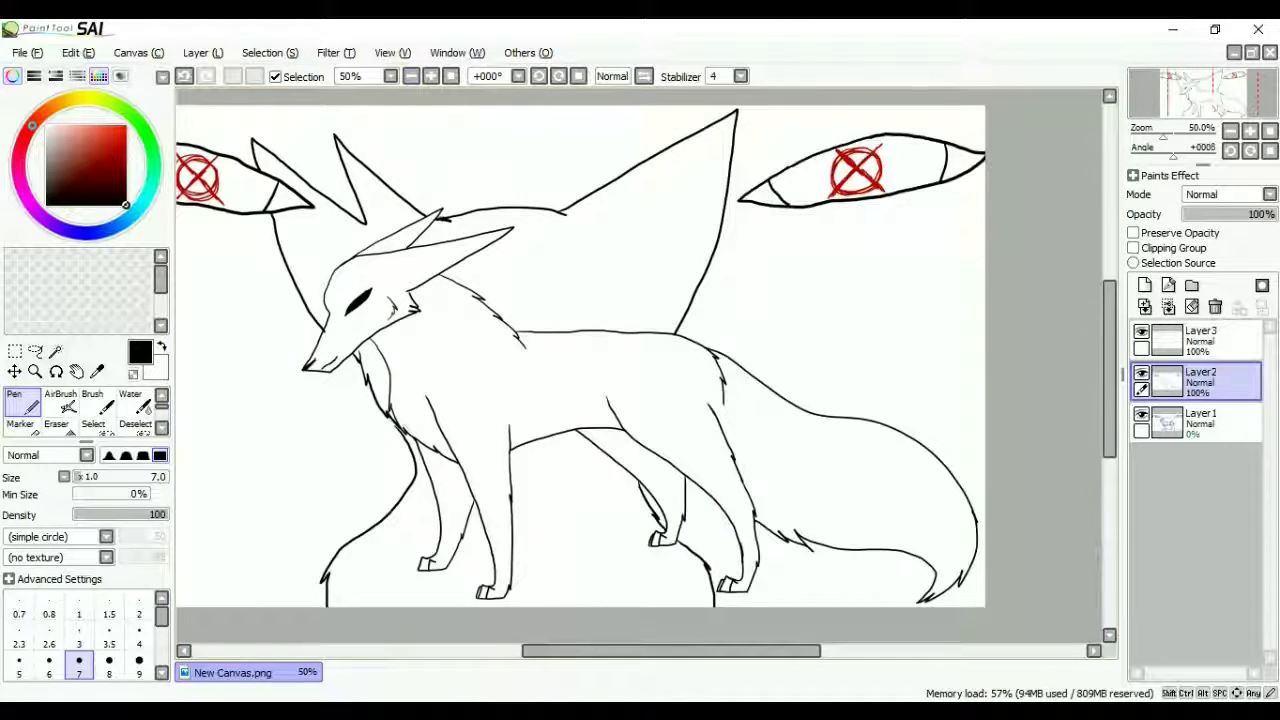
Add a new layer above Layer2 and fill the area beneath the fox inside the large background head's outline with black.
{"action": "key", "text": "e"}
{"action": "scroll", "coordinate": [640, 370], "scroll_direction": "up", "scroll_amount": 2}
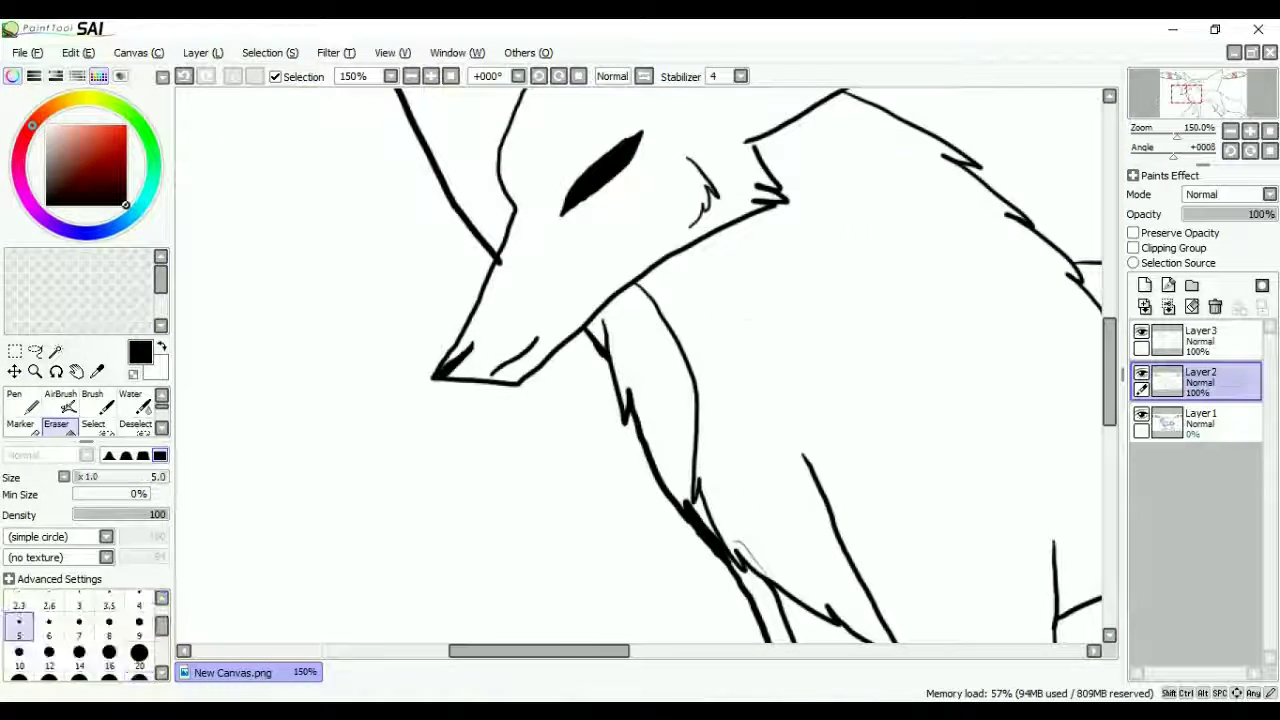
{"action": "scroll", "coordinate": [640, 370], "scroll_direction": "down", "scroll_amount": 2}
{"action": "key", "text": "ctrl+shift+n"}
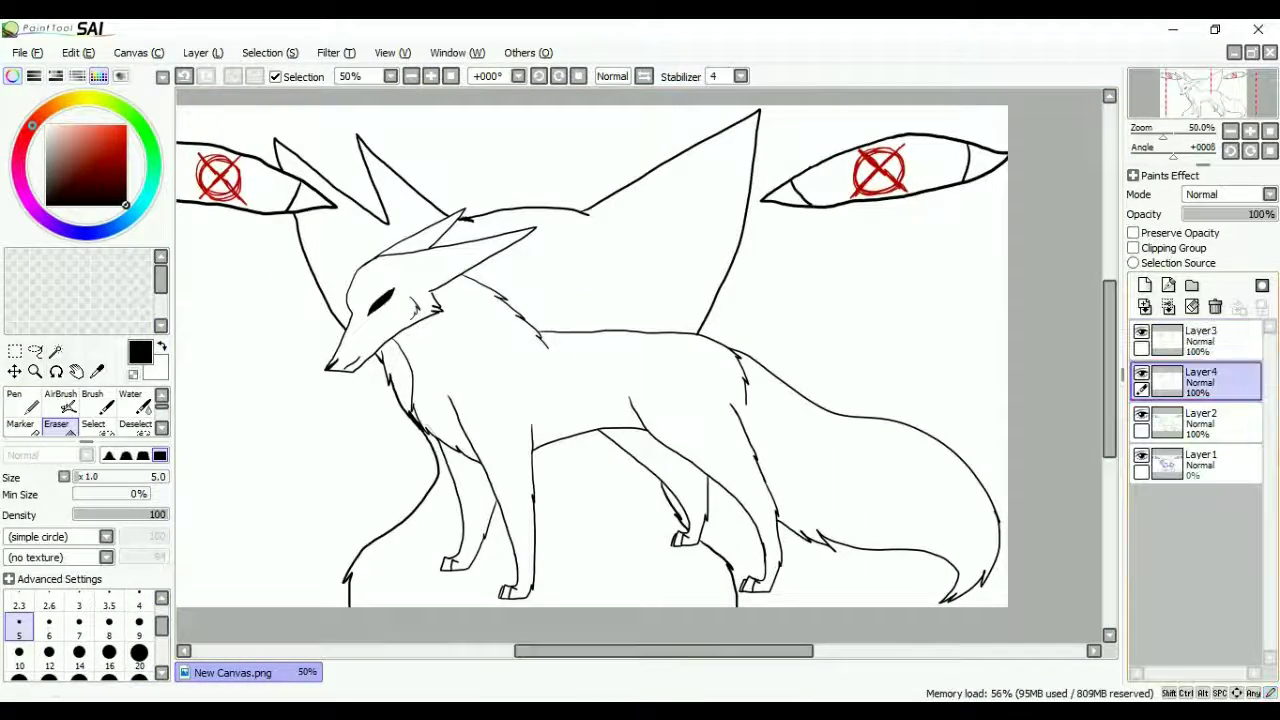
{"action": "key", "text": "v"}
{"action": "key", "text": "w"}
{"action": "left_click", "coordinate": [590, 490]}
{"action": "key", "text": "v"}
{"action": "mouse_move", "coordinate": [470, 560]}
{"action": "left_mouse_down"}
{"action": "mouse_move", "coordinate": [590, 570]}
{"action": "mouse_move", "coordinate": [648, 527]}
{"action": "left_mouse_up"}
{"action": "left_click", "coordinate": [1200, 422]}
{"action": "left_click", "coordinate": [1200, 340]}
{"action": "left_click_drag", "start_coordinate": [1272, 214], "coordinate": [1230, 214]}
{"action": "left_click", "coordinate": [1200, 381]}
{"action": "left_click", "coordinate": [1200, 340]}
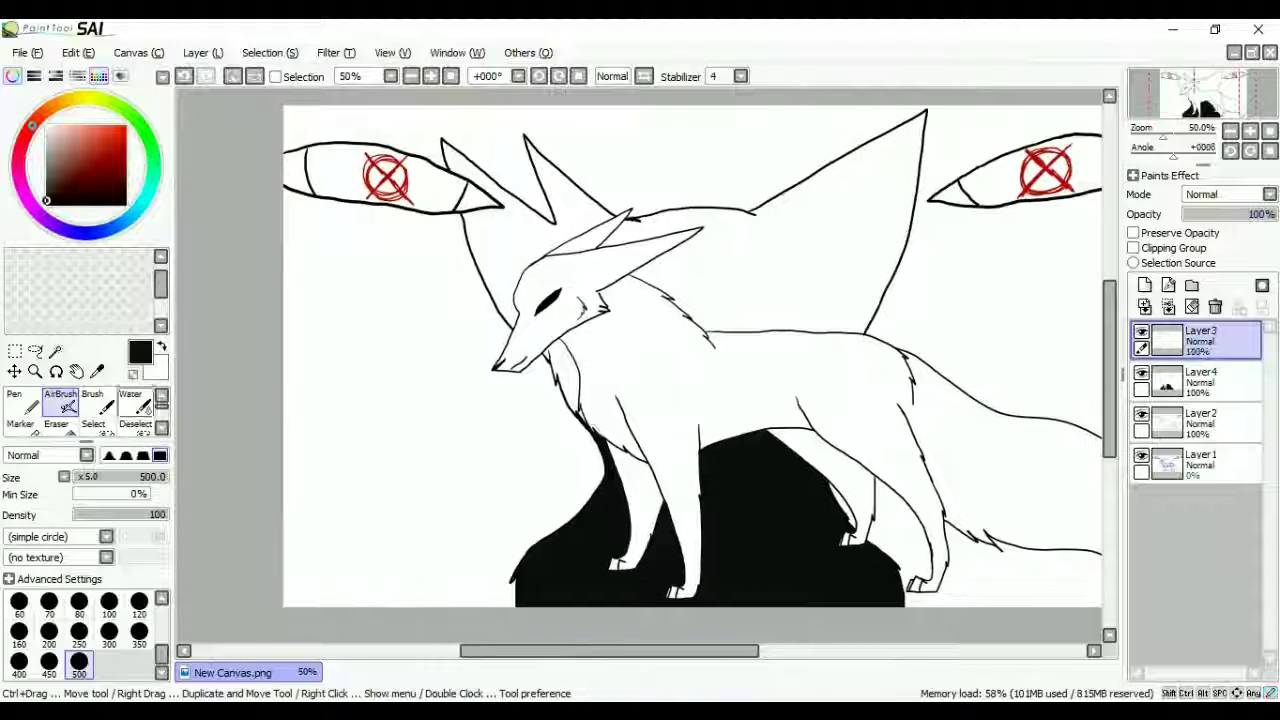
Add a new layer above Layer1 and fill the outer and inner corners of both large eyes with black.
{"action": "key", "text": "w"}
{"action": "key", "text": "ctrl+d"}
{"action": "mouse_move", "coordinate": [568, 313]}
{"action": "left_mouse_down"}
{"action": "mouse_move", "coordinate": [105, 309]}
{"action": "mouse_move", "coordinate": [300, 271]}
{"action": "left_mouse_up"}
{"action": "key", "text": "v"}
{"action": "scroll", "coordinate": [500, 243], "scroll_direction": "up", "scroll_amount": 2}
Select the insides of both large eyes, including the areas within the red iris circles and crosses, with the Magic Wand.
{"action": "left_click", "coordinate": [146, 195]}
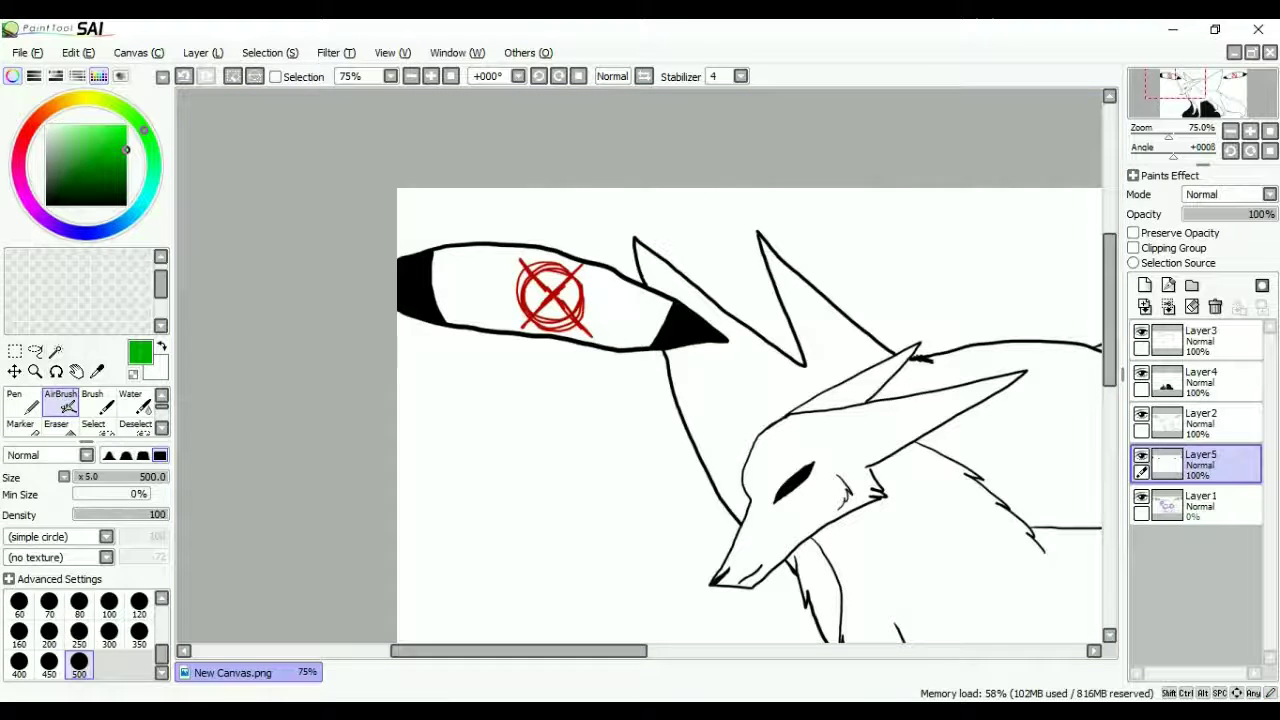
{"action": "key", "text": "w"}
{"action": "left_click", "coordinate": [560, 500]}
{"action": "left_click", "coordinate": [415, 285]}
{"action": "left_click", "coordinate": [470, 290]}
{"action": "scroll", "coordinate": [540, 290], "scroll_direction": "up", "scroll_amount": 4}
{"action": "scroll", "coordinate": [640, 365], "scroll_direction": "up", "scroll_amount": 5}
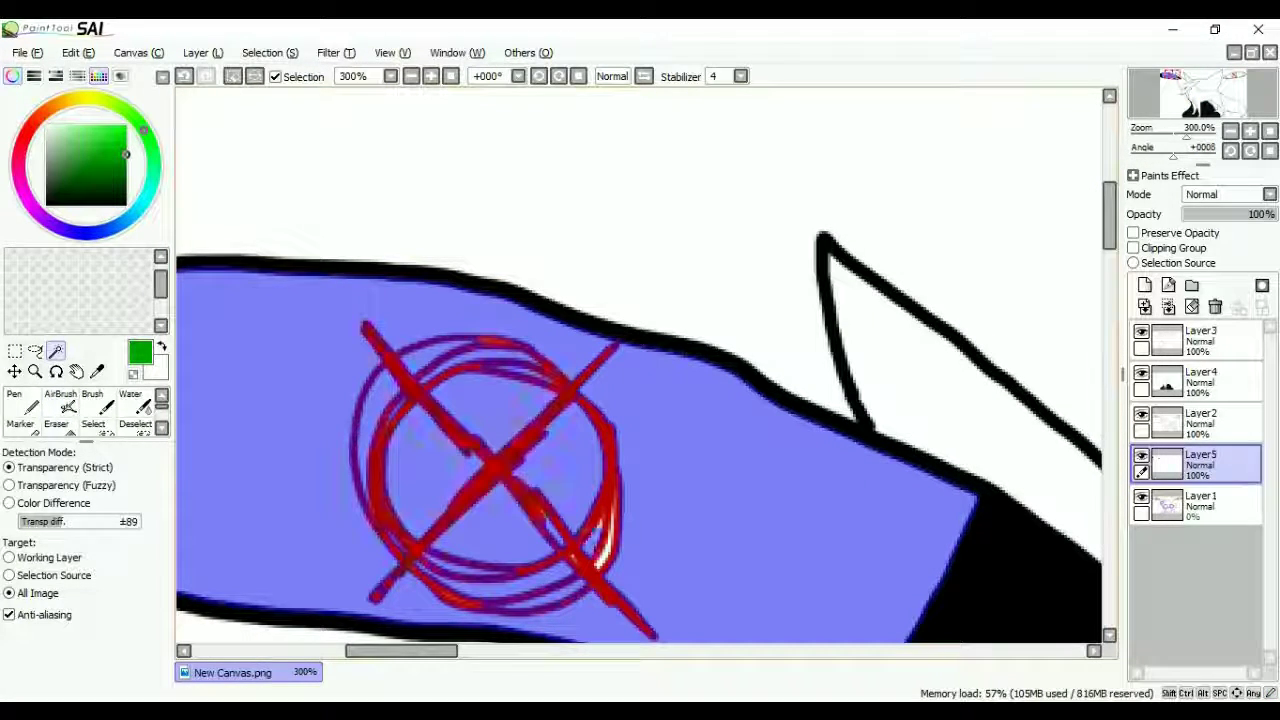
{"action": "scroll", "coordinate": [640, 400], "scroll_direction": "right", "scroll_amount": 5}
{"action": "left_click", "coordinate": [350, 470]}
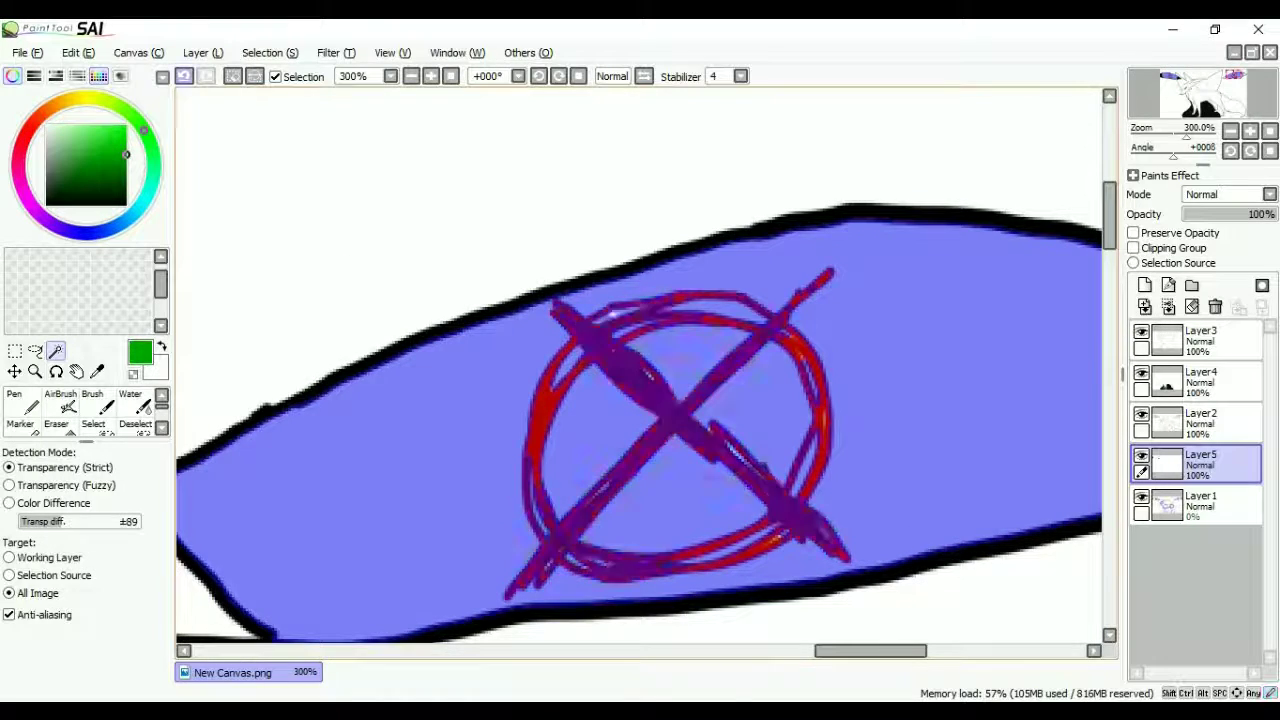
Fill the selected insides of both large eyes with black on Layer5.
{"action": "scroll", "coordinate": [640, 370], "scroll_direction": "down", "scroll_amount": 4}
{"action": "scroll", "coordinate": [640, 370], "scroll_direction": "right", "scroll_amount": 5}
{"action": "left_click_drag", "start_coordinate": [240, 390], "coordinate": [460, 420]}
{"action": "scroll", "coordinate": [640, 400], "scroll_direction": "down", "scroll_amount": 3}
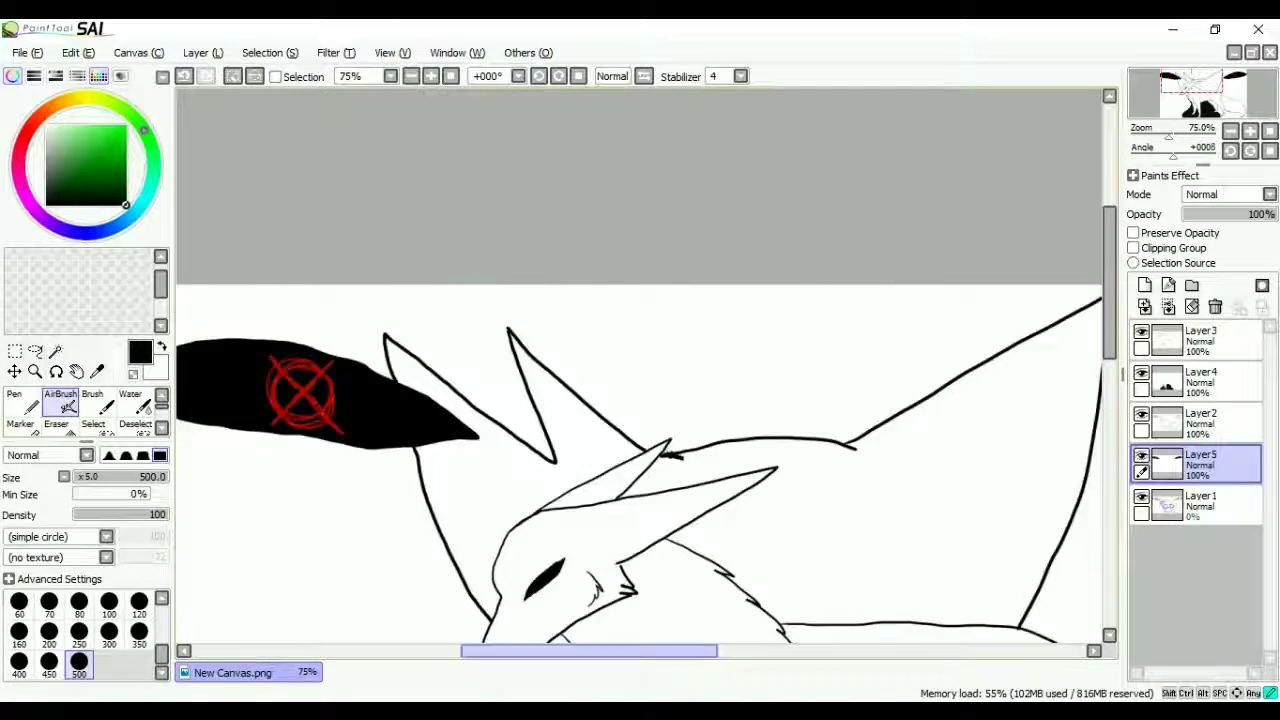
Select every part of the standing fox, from the head and ears to the legs, paws and tail, with the Magic Wand.
{"action": "left_click", "coordinate": [55, 350]}
{"action": "left_click", "coordinate": [69, 230]}
{"action": "left_click", "coordinate": [720, 426]}
{"action": "scroll", "coordinate": [720, 426], "scroll_direction": "up", "scroll_amount": 4}
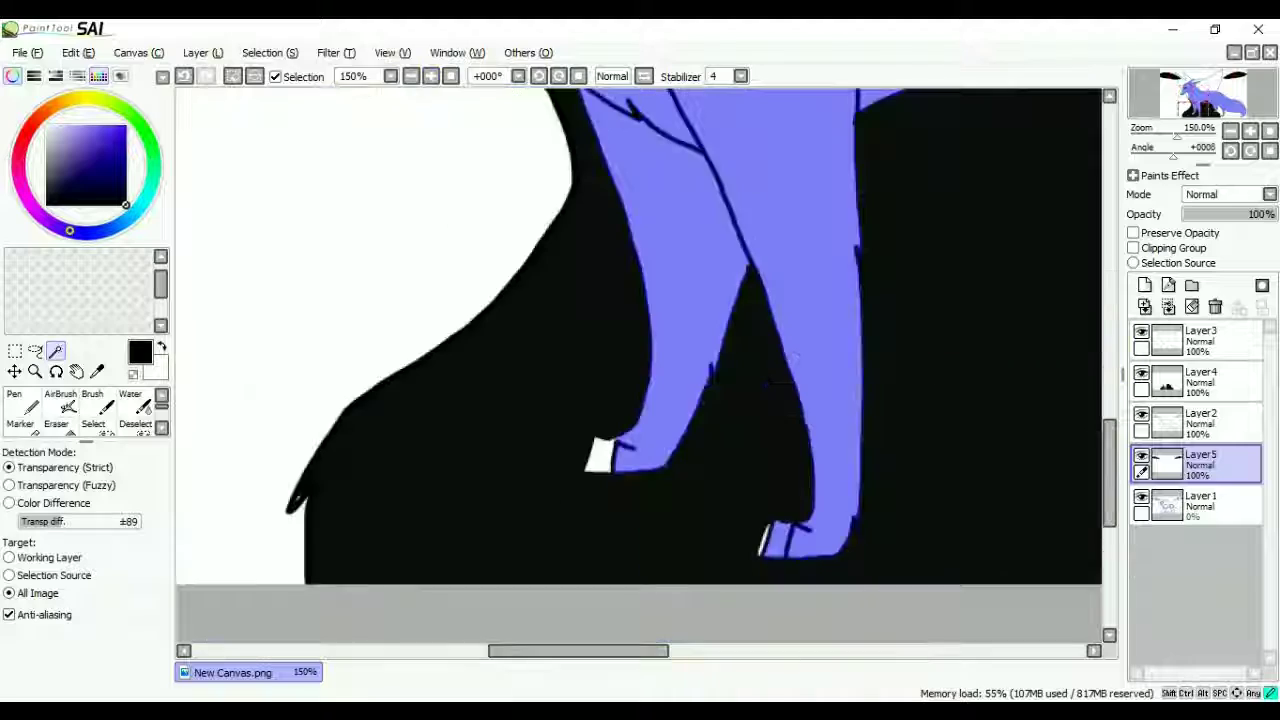
{"action": "scroll", "coordinate": [640, 400], "scroll_direction": "up", "scroll_amount": 5}
{"action": "scroll", "coordinate": [640, 365], "scroll_direction": "up", "scroll_amount": 3}
{"action": "scroll", "coordinate": [640, 365], "scroll_direction": "left", "scroll_amount": 5}
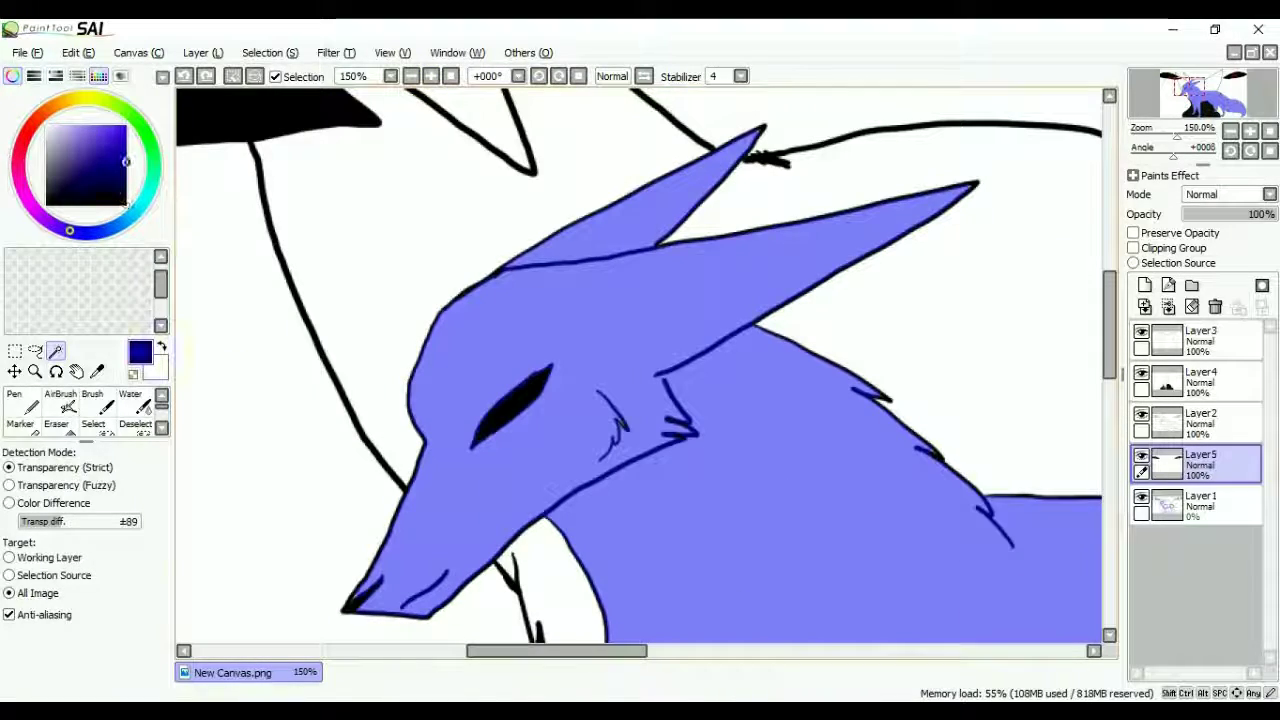
Fill the selected fox with very dark navy blue using the AirBrush at size 500, and clear the selection.
{"action": "left_click", "coordinate": [60, 403]}
{"action": "left_click_drag", "start_coordinate": [515, 450], "coordinate": [543, 457]}
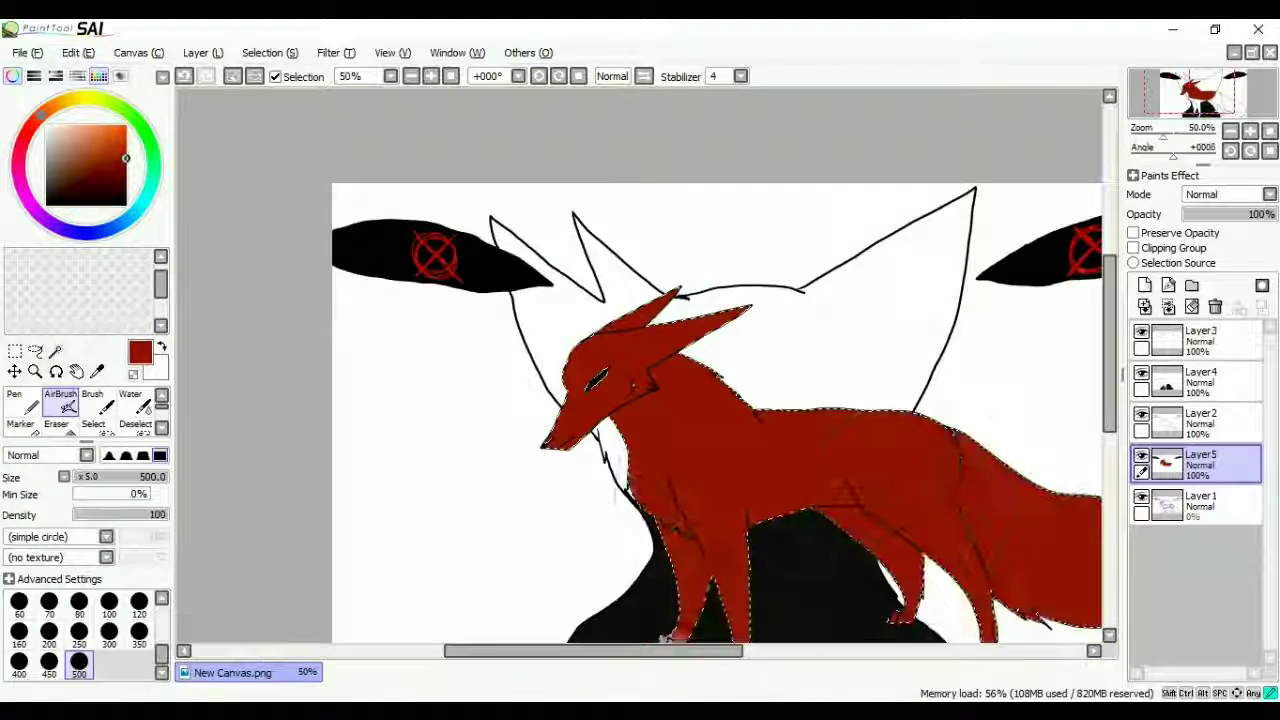
{"action": "scroll", "coordinate": [555, 340], "scroll_direction": "down", "scroll_amount": 2}
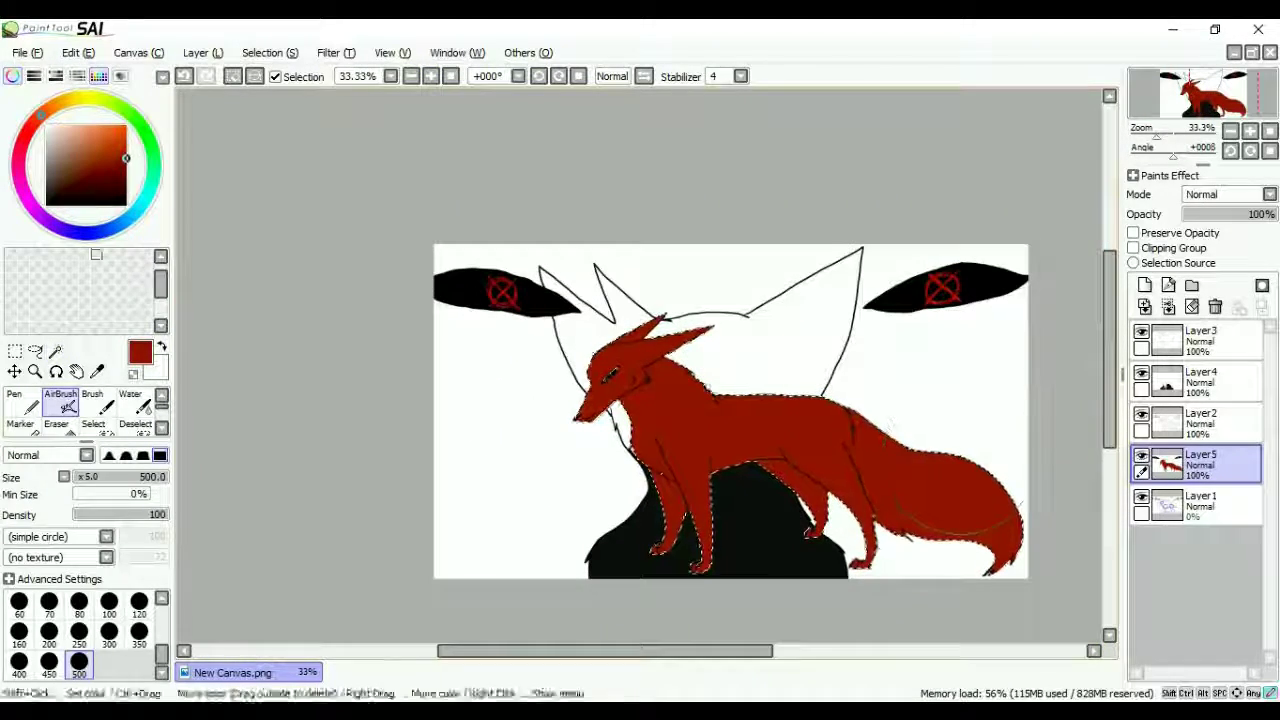
{"action": "mouse_move", "coordinate": [522, 340]}
{"action": "left_mouse_down"}
{"action": "mouse_move", "coordinate": [486, 386]}
{"action": "mouse_move", "coordinate": [943, 500]}
{"action": "left_mouse_up"}
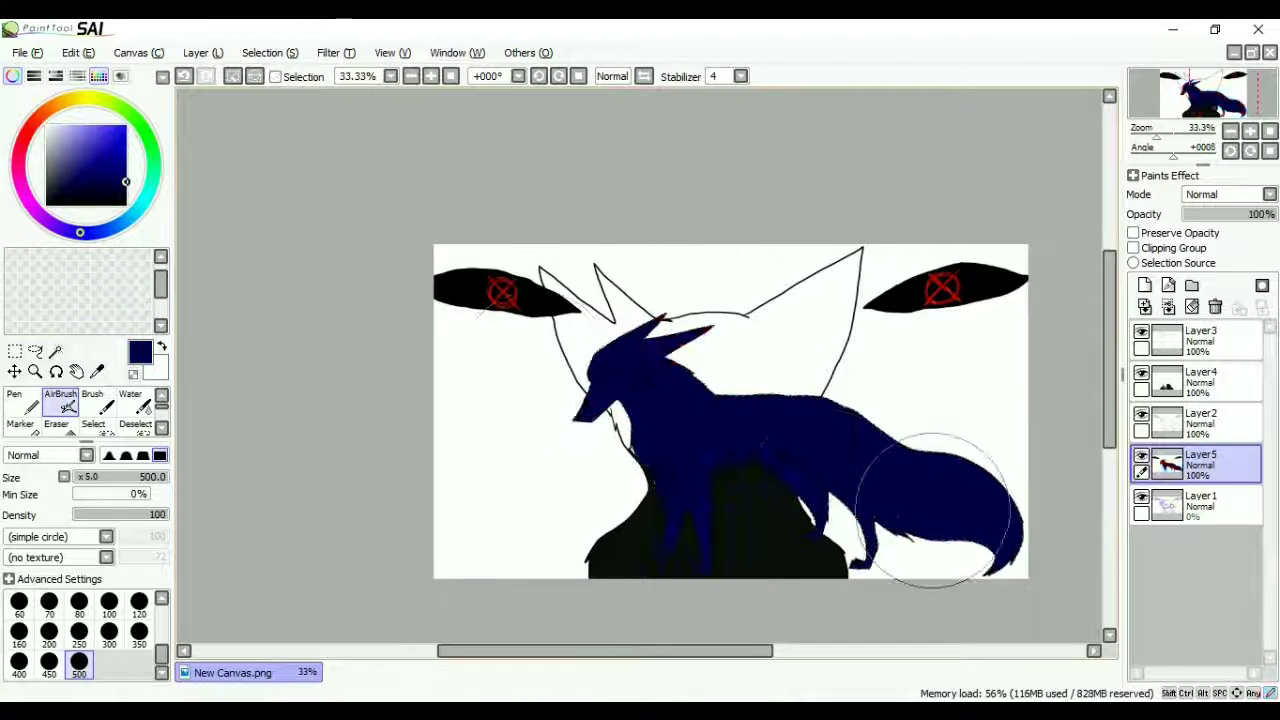
{"action": "key", "text": "ctrl+d"}
Outline fur markings on the fox's face and behind its neck with the black pen at size 7.
{"action": "scroll", "coordinate": [943, 500], "scroll_direction": "up", "scroll_amount": 2}
{"action": "key", "text": "n"}
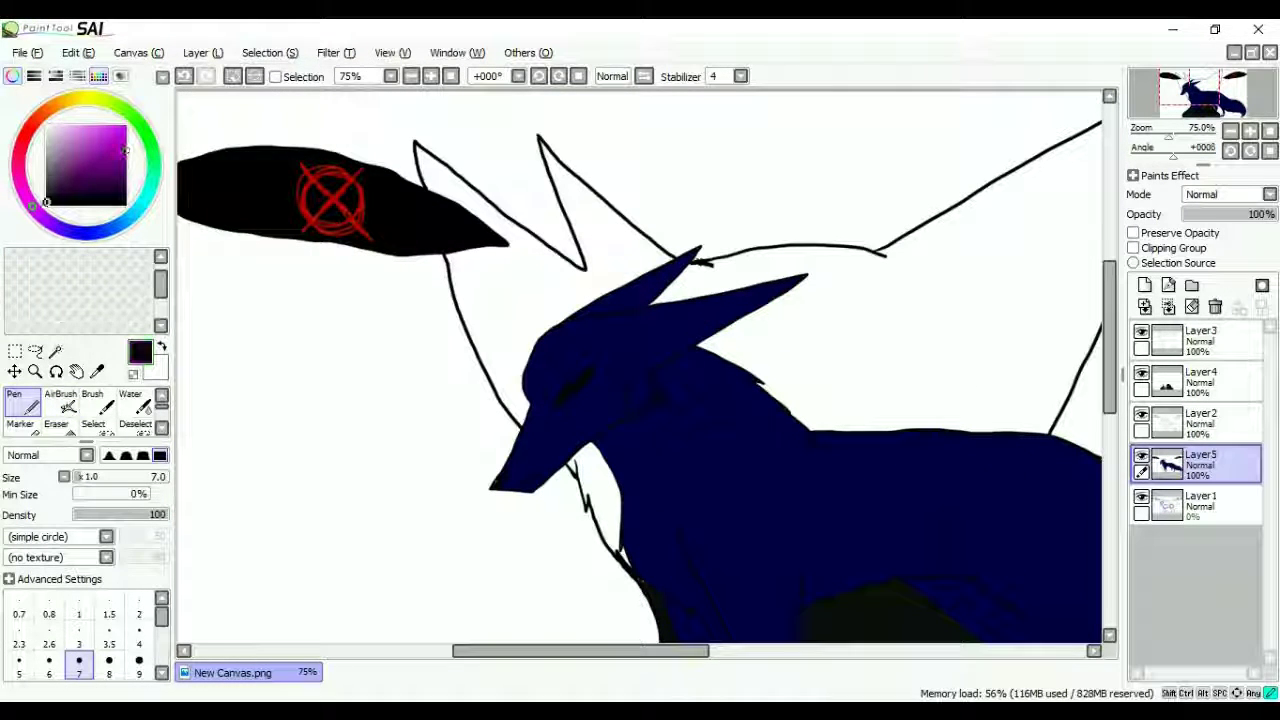
{"action": "scroll", "coordinate": [706, 345], "scroll_direction": "up", "scroll_amount": 1}
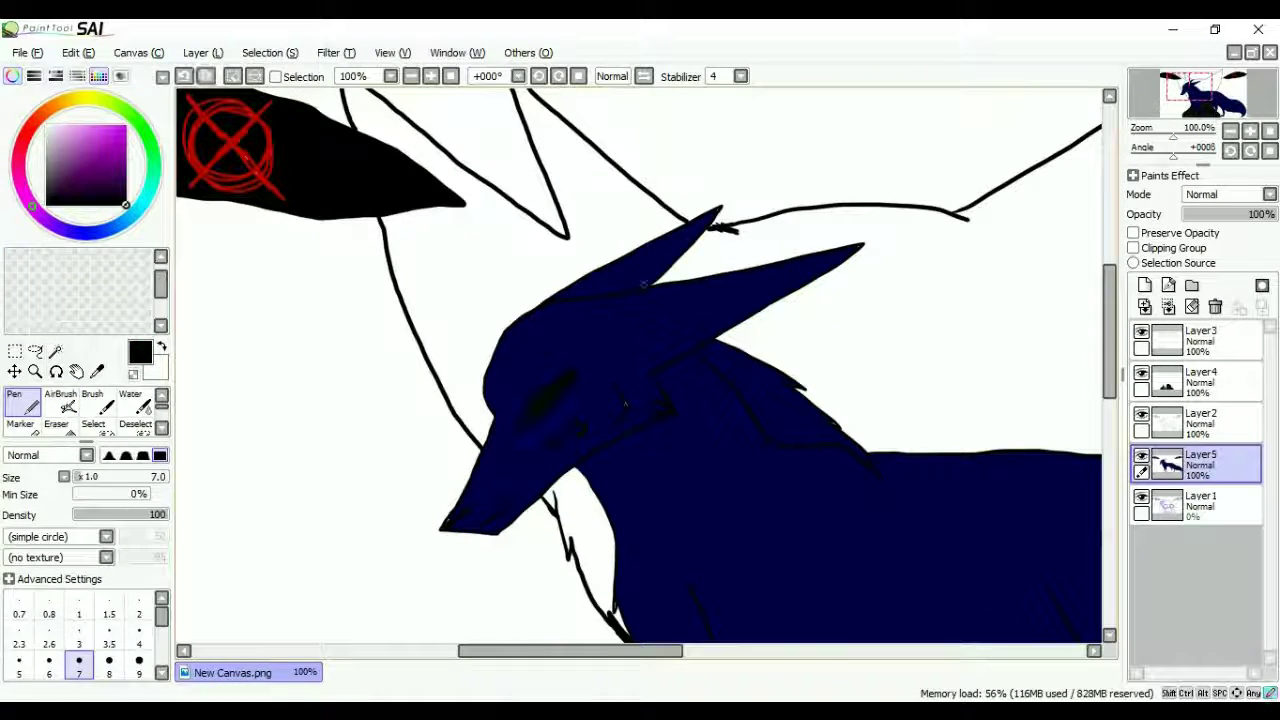
{"action": "scroll", "coordinate": [645, 285], "scroll_direction": "down", "scroll_amount": 5}
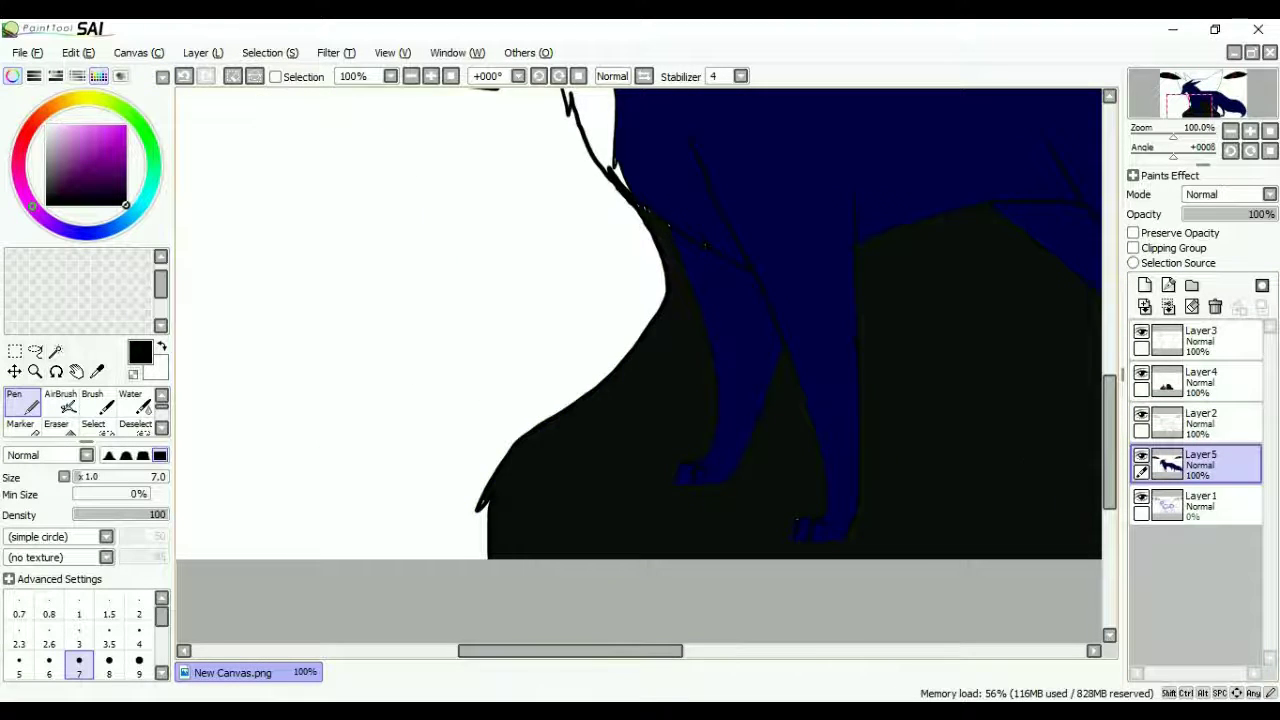
{"action": "scroll", "coordinate": [640, 365], "scroll_direction": "up", "scroll_amount": 5}
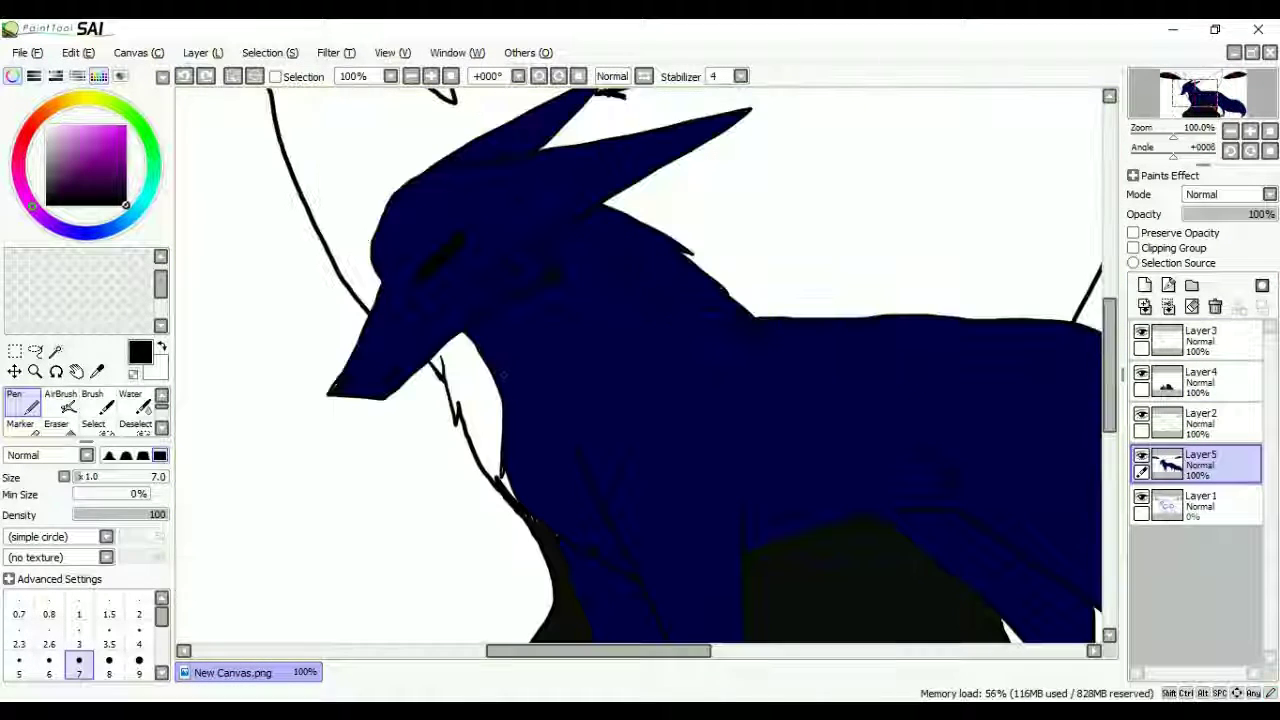
{"action": "key", "text": "ctrl+z"}
{"action": "key", "text": "ctrl+y"}
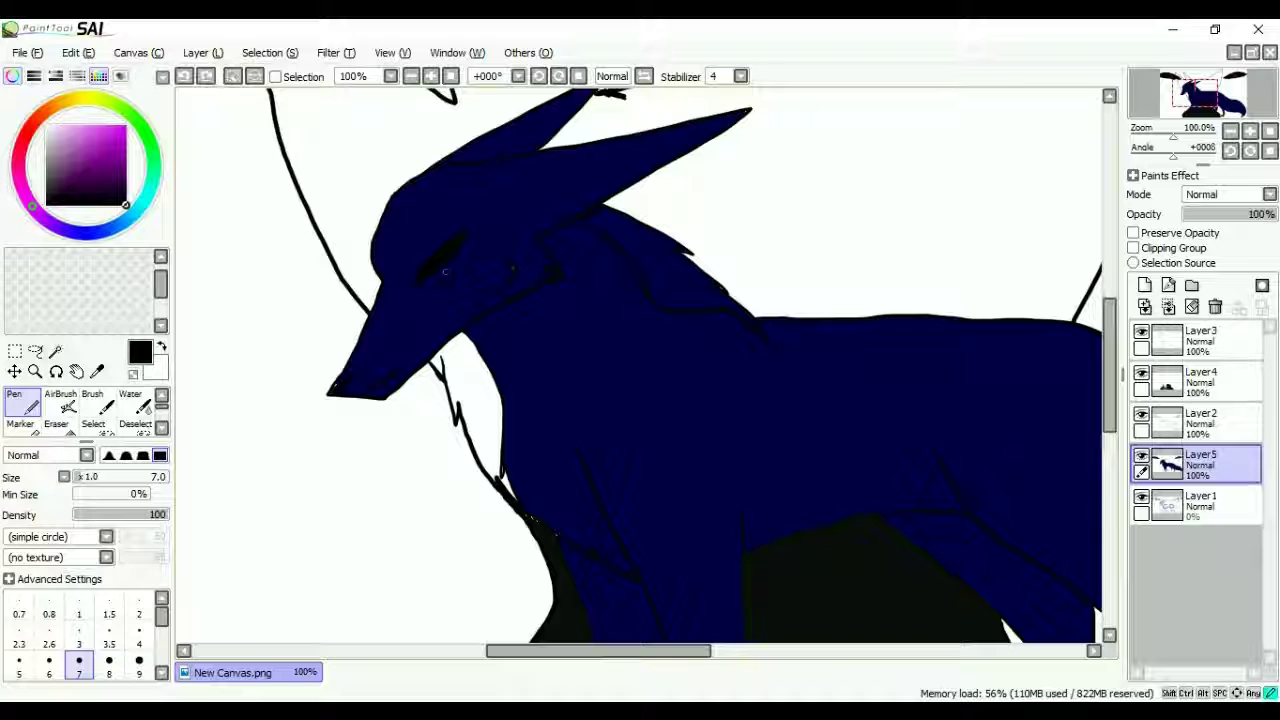
Outline the remaining black markings along the fox's back, shoulder, flank, legs and tail tip.
{"action": "left_click_drag", "start_coordinate": [792, 386], "coordinate": [620, 386]}
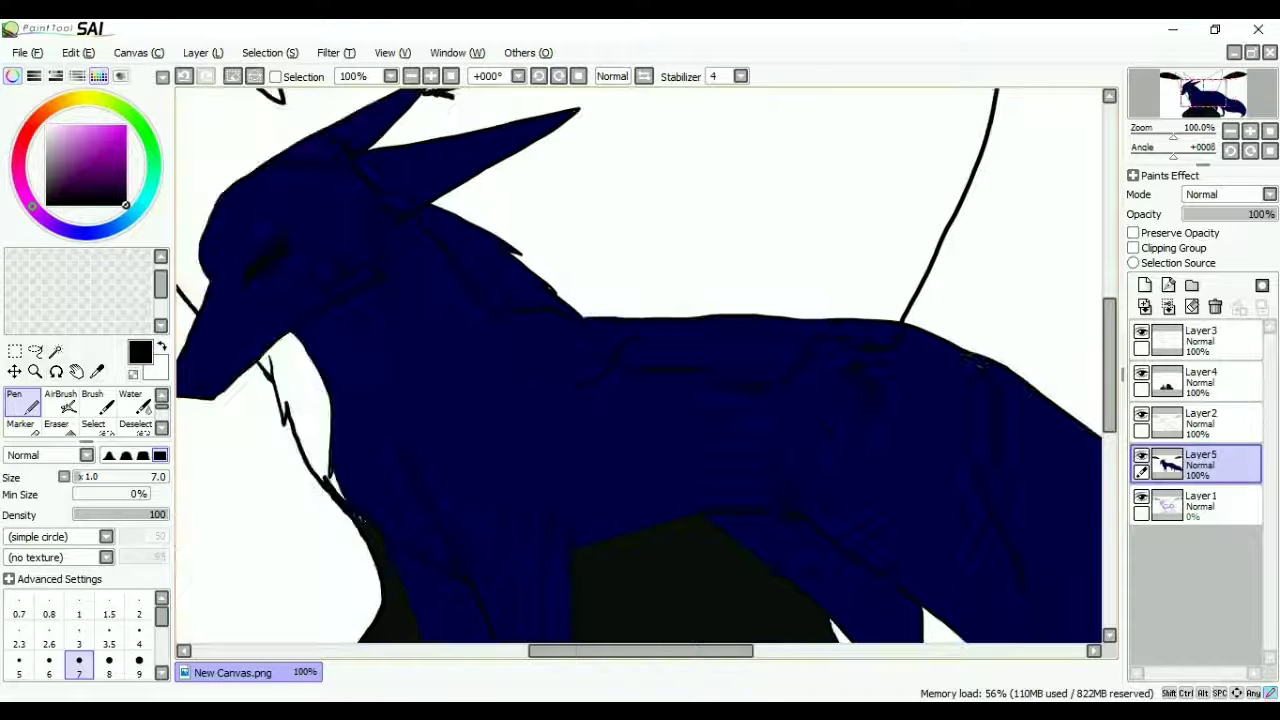
{"action": "scroll", "coordinate": [400, 499], "scroll_direction": "down", "scroll_amount": 5}
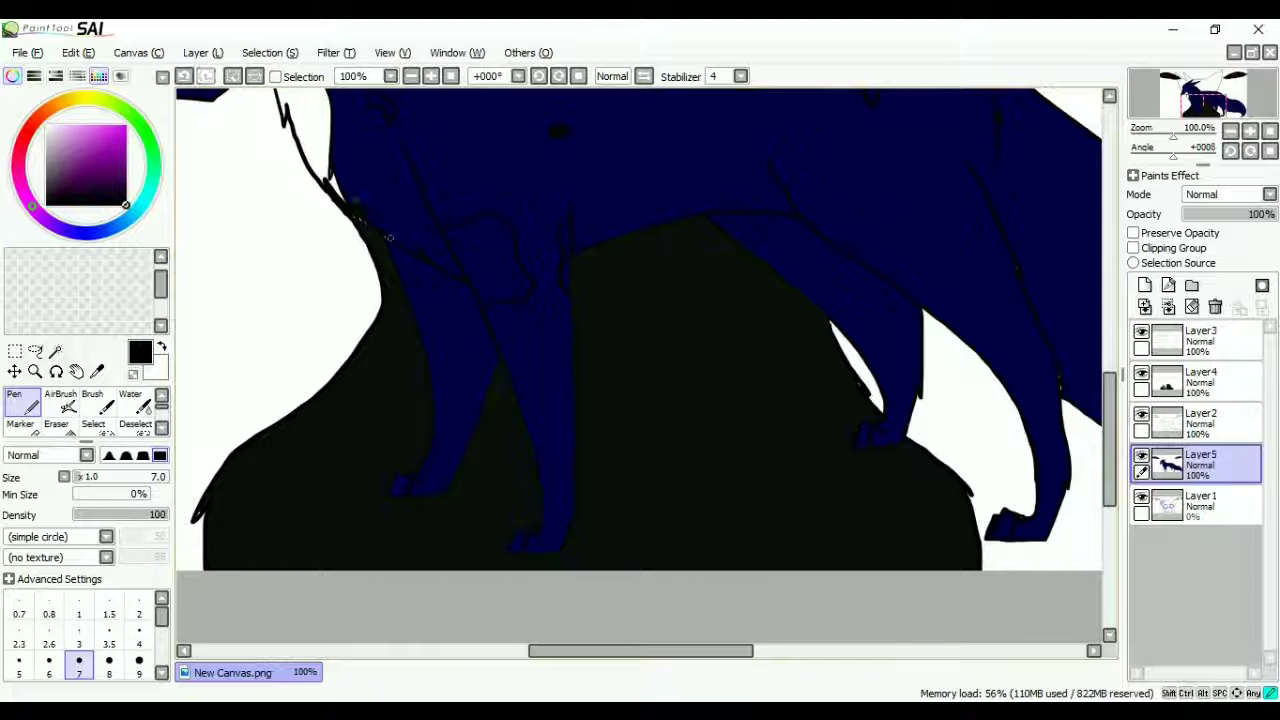
{"action": "scroll", "coordinate": [640, 330], "scroll_direction": "right", "scroll_amount": 10}
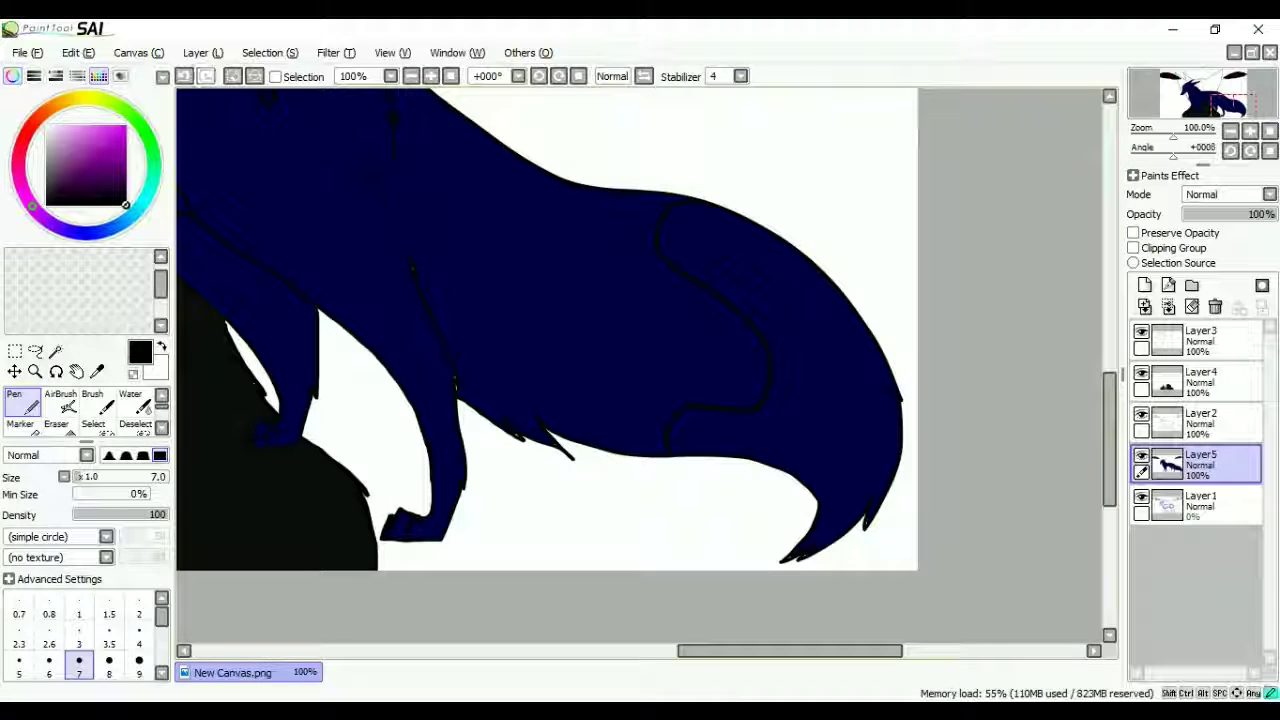
{"action": "left_click_drag", "start_coordinate": [500, 350], "coordinate": [840, 450]}
{"action": "scroll", "coordinate": [783, 330], "scroll_direction": "up", "scroll_amount": 4}
{"action": "scroll", "coordinate": [783, 330], "scroll_direction": "left", "scroll_amount": 4}
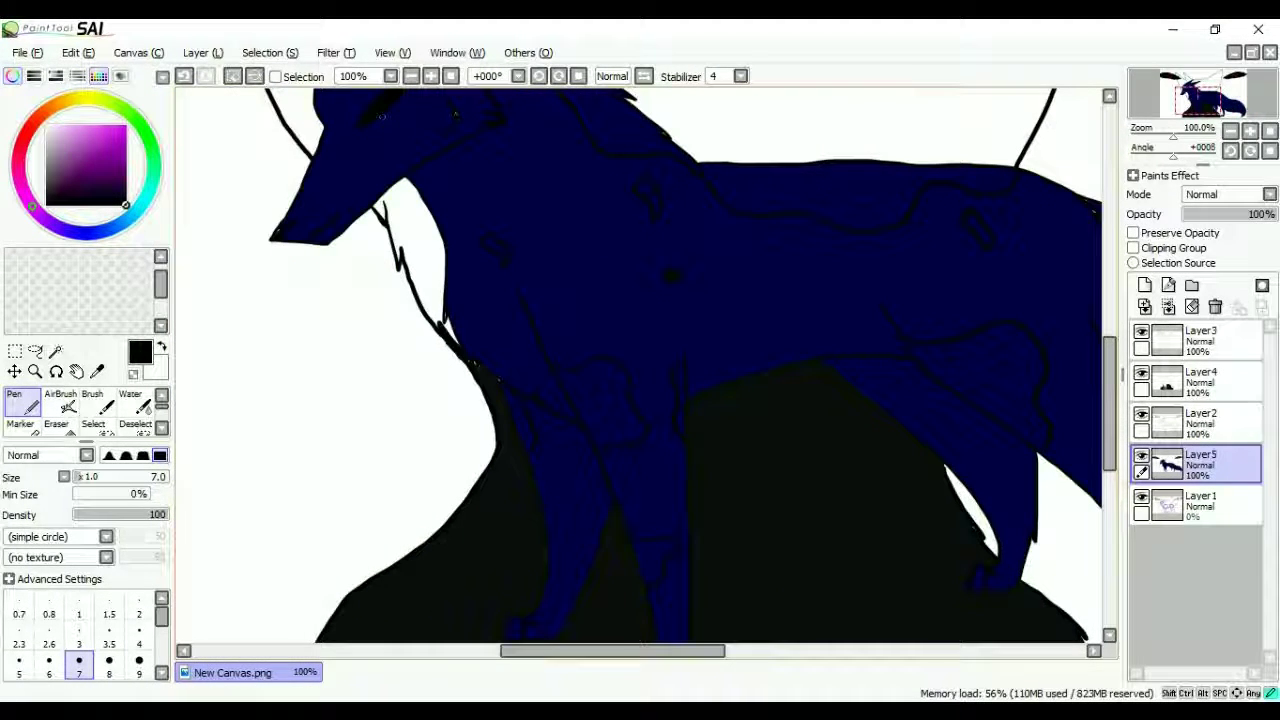
Select the fox and fill the small chest, shoulder and side spots with black using the AirBrush at size 9.
{"action": "key", "text": "w"}
{"action": "key", "text": "v"}
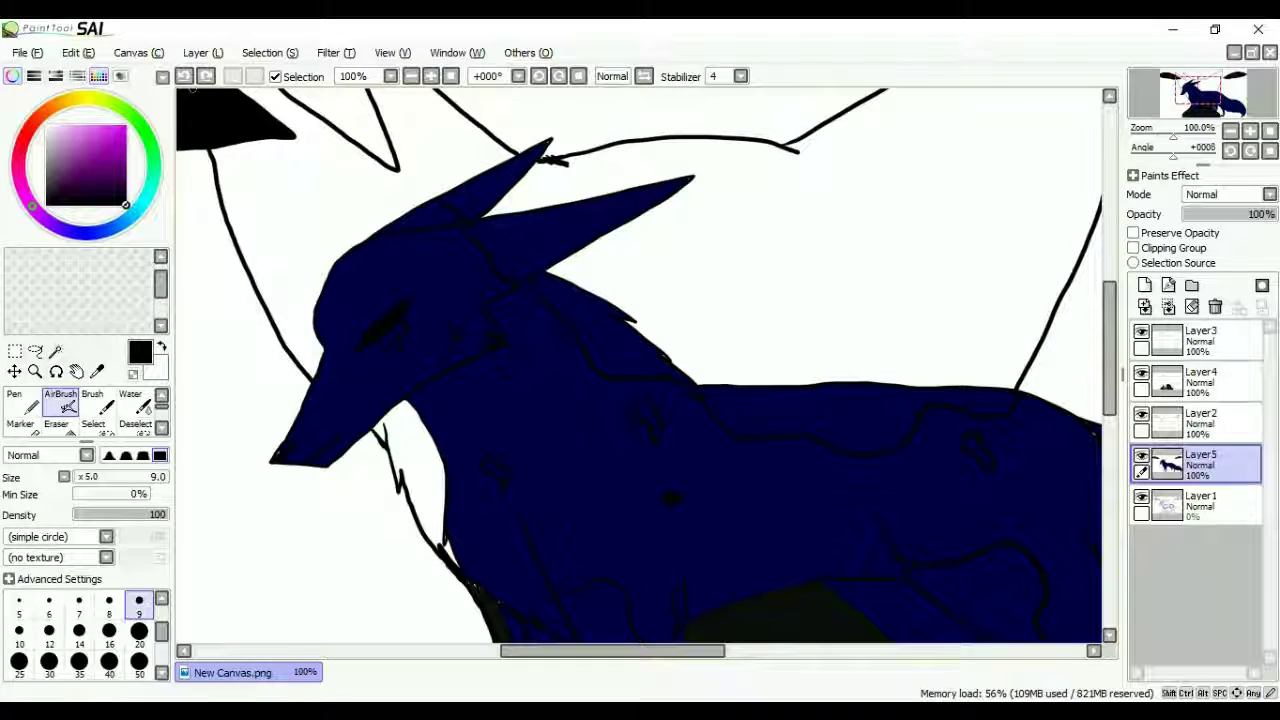
{"action": "key", "text": "ctrl+plus"}
{"action": "left_click", "coordinate": [671, 307]}
{"action": "left_click_drag", "start_coordinate": [671, 307], "coordinate": [690, 330]}
{"action": "left_click_drag", "start_coordinate": [680, 600], "coordinate": [685, 172]}
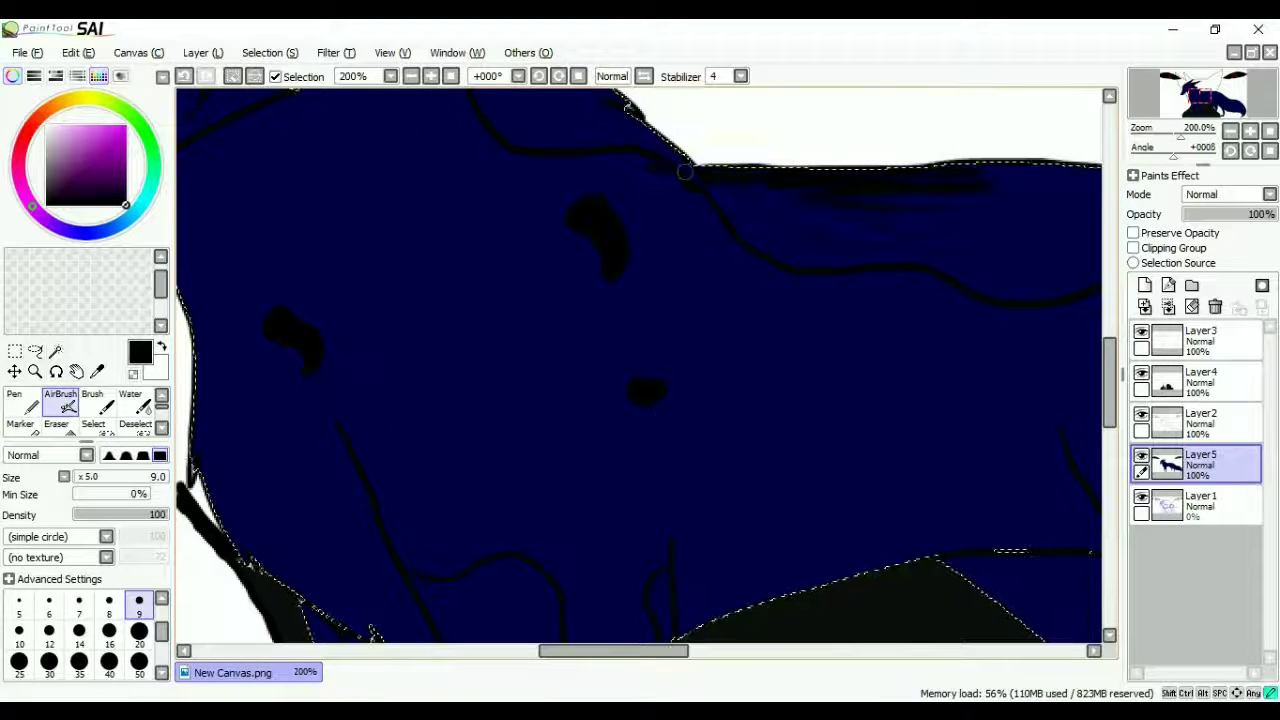
Fill the ear, neck and back markings with black, enlarging the AirBrush to size 12.
{"action": "scroll", "coordinate": [213, 380], "scroll_direction": "up", "scroll_amount": 3}
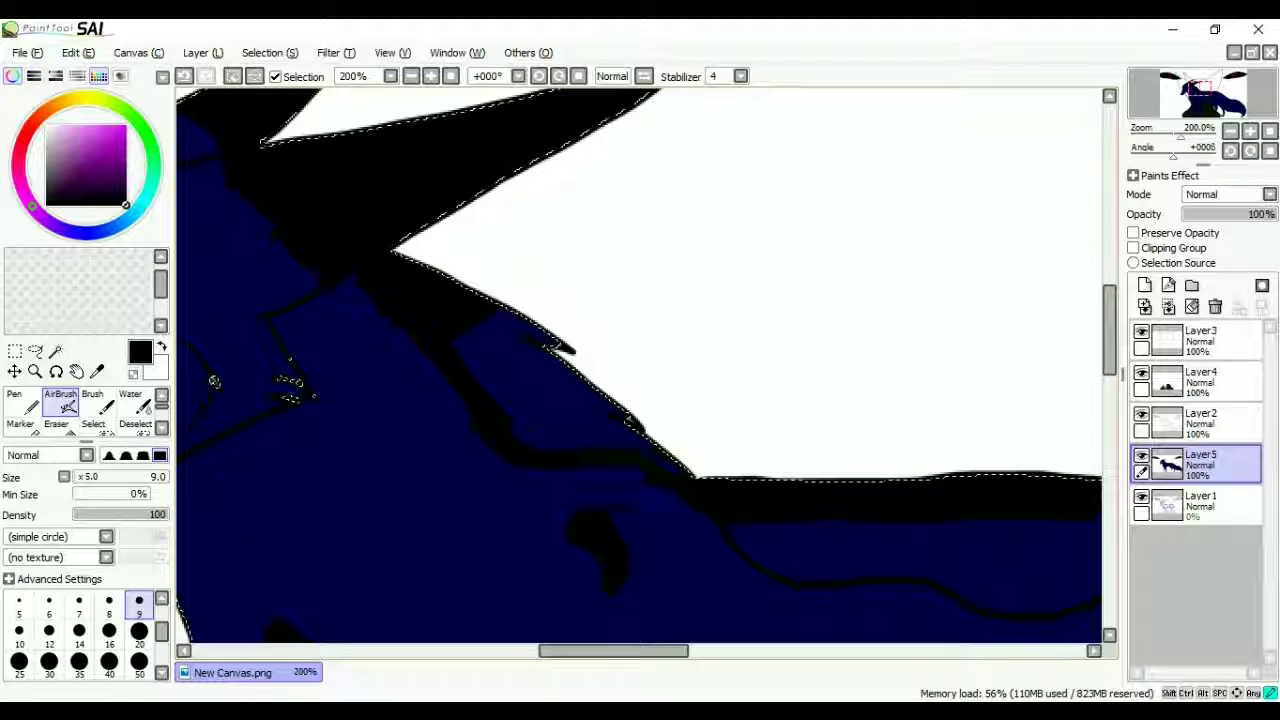
{"action": "scroll", "coordinate": [570, 320], "scroll_direction": "down", "scroll_amount": 10}
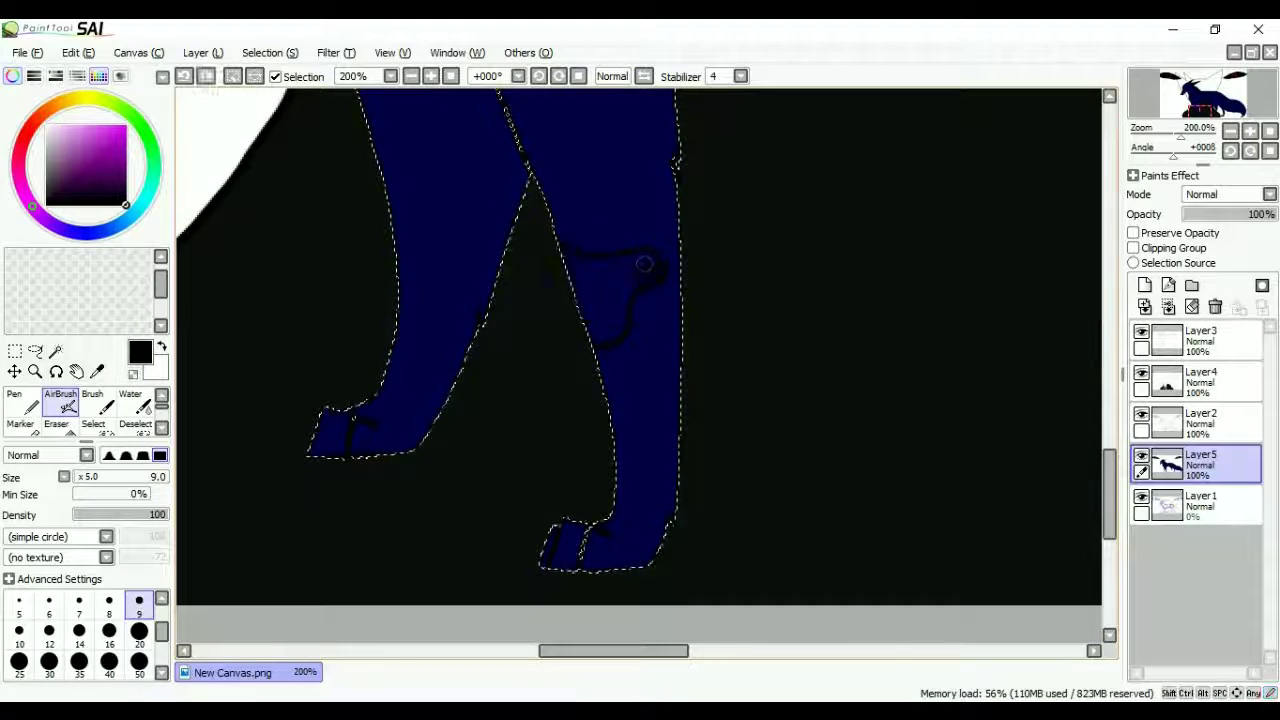
{"action": "scroll", "coordinate": [816, 318], "scroll_direction": "up", "scroll_amount": 8}
{"action": "scroll", "coordinate": [816, 318], "scroll_direction": "right", "scroll_amount": 5}
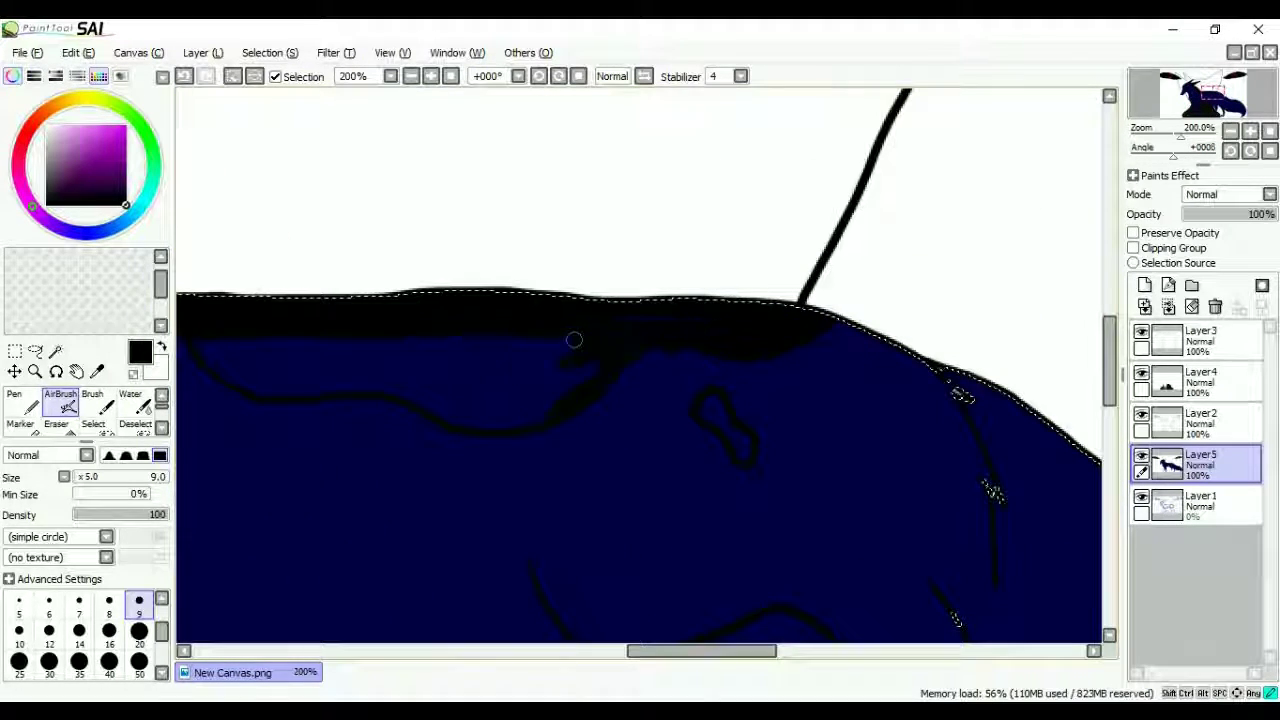
{"action": "scroll", "coordinate": [640, 365], "scroll_direction": "left", "scroll_amount": 5}
{"action": "left_click", "coordinate": [49, 630]}
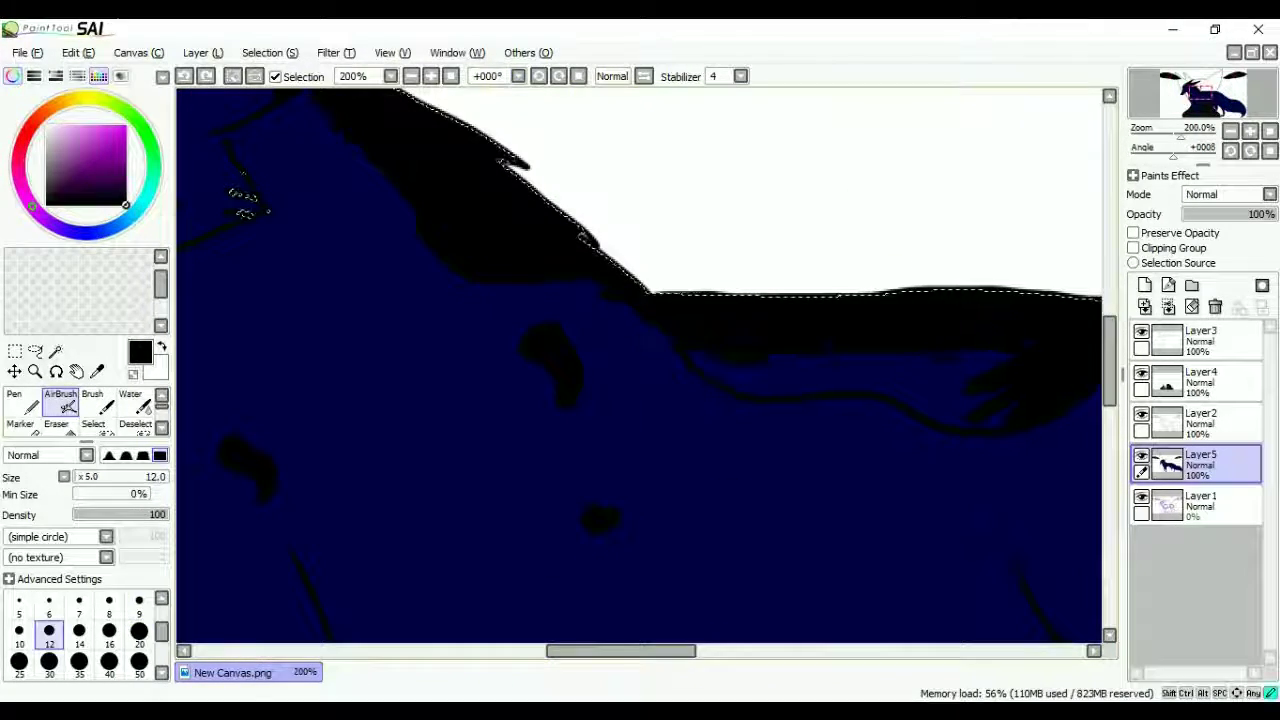
Fill the hip and hind thigh markings with black at size 12, and hide the selection outline.
{"action": "scroll", "coordinate": [640, 365], "scroll_direction": "down", "scroll_amount": 5}
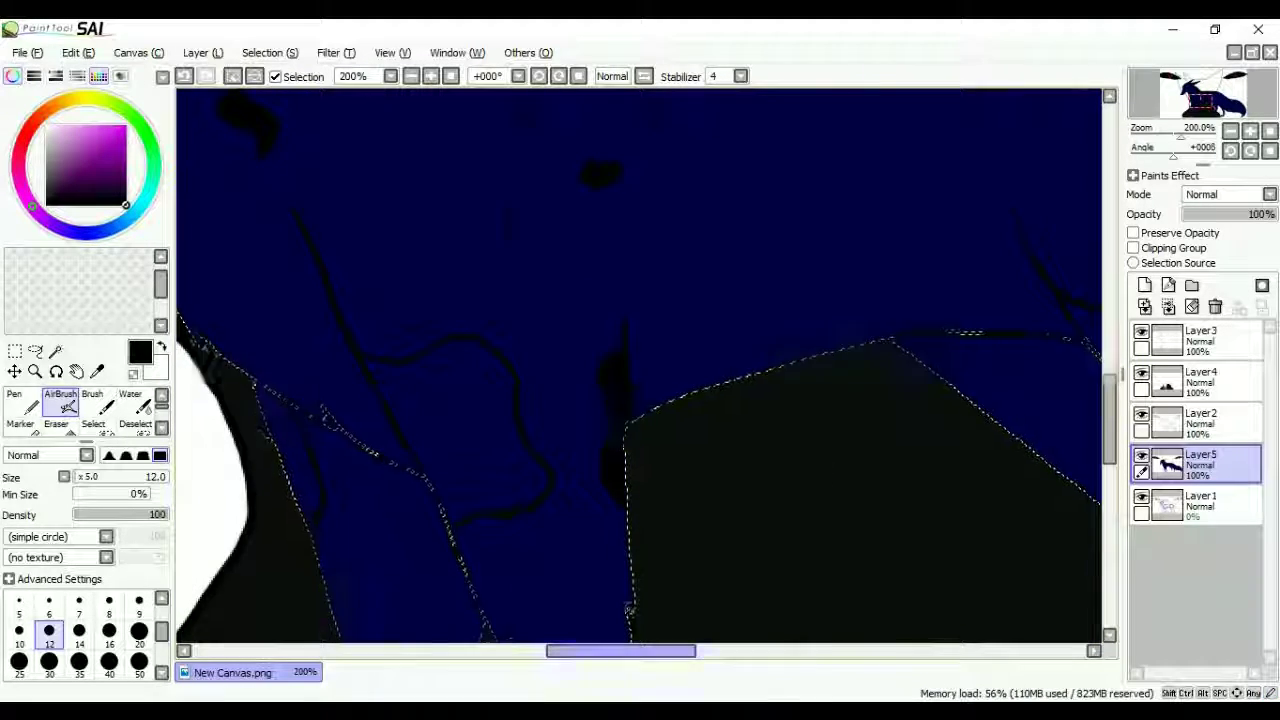
{"action": "scroll", "coordinate": [640, 365], "scroll_direction": "right", "scroll_amount": 5}
{"action": "left_click", "coordinate": [718, 530], "text": "alt"}
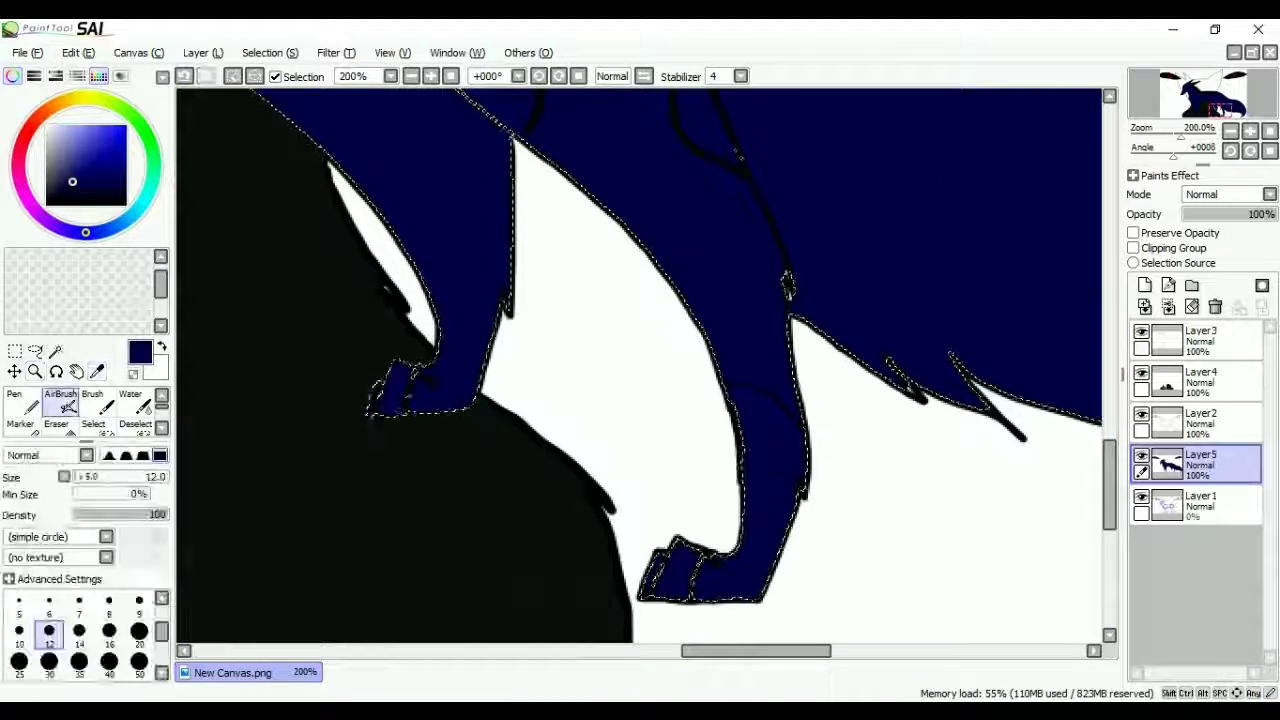
{"action": "key", "text": "ctrl+h"}
{"action": "scroll", "coordinate": [1075, 463], "scroll_direction": "up", "scroll_amount": 5}
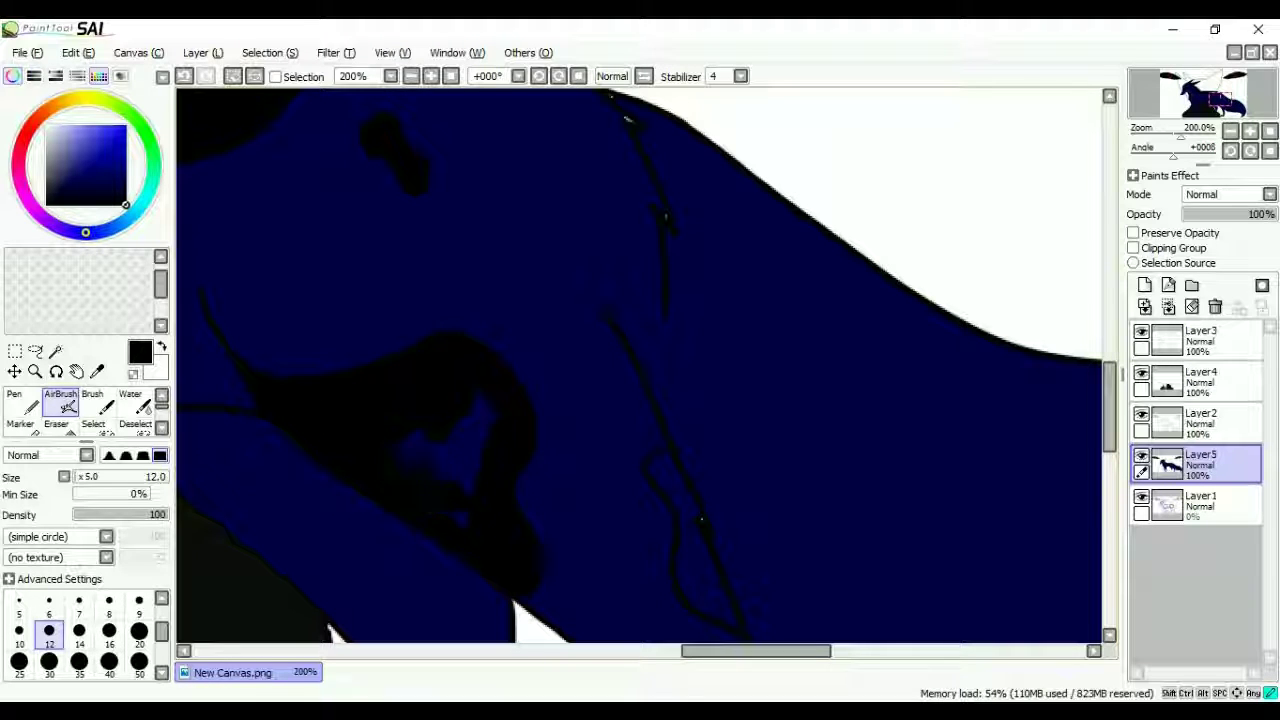
Fill the outlined patches on the front legs and the narrow marking on the near hind leg with black.
{"action": "scroll", "coordinate": [493, 540], "scroll_direction": "left", "scroll_amount": 5}
{"action": "scroll", "coordinate": [516, 567], "scroll_direction": "down", "scroll_amount": 4}
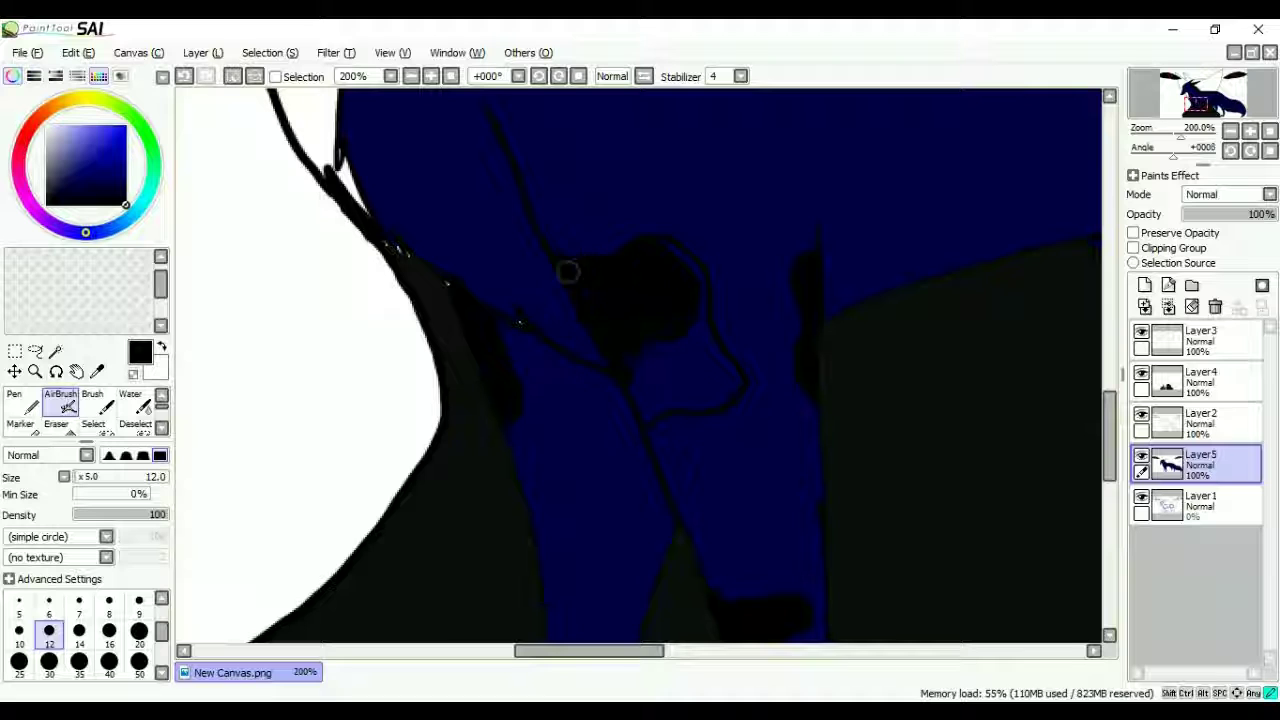
{"action": "scroll", "coordinate": [692, 372], "scroll_direction": "down", "scroll_amount": 3}
{"action": "scroll", "coordinate": [692, 372], "scroll_direction": "right", "scroll_amount": 5}
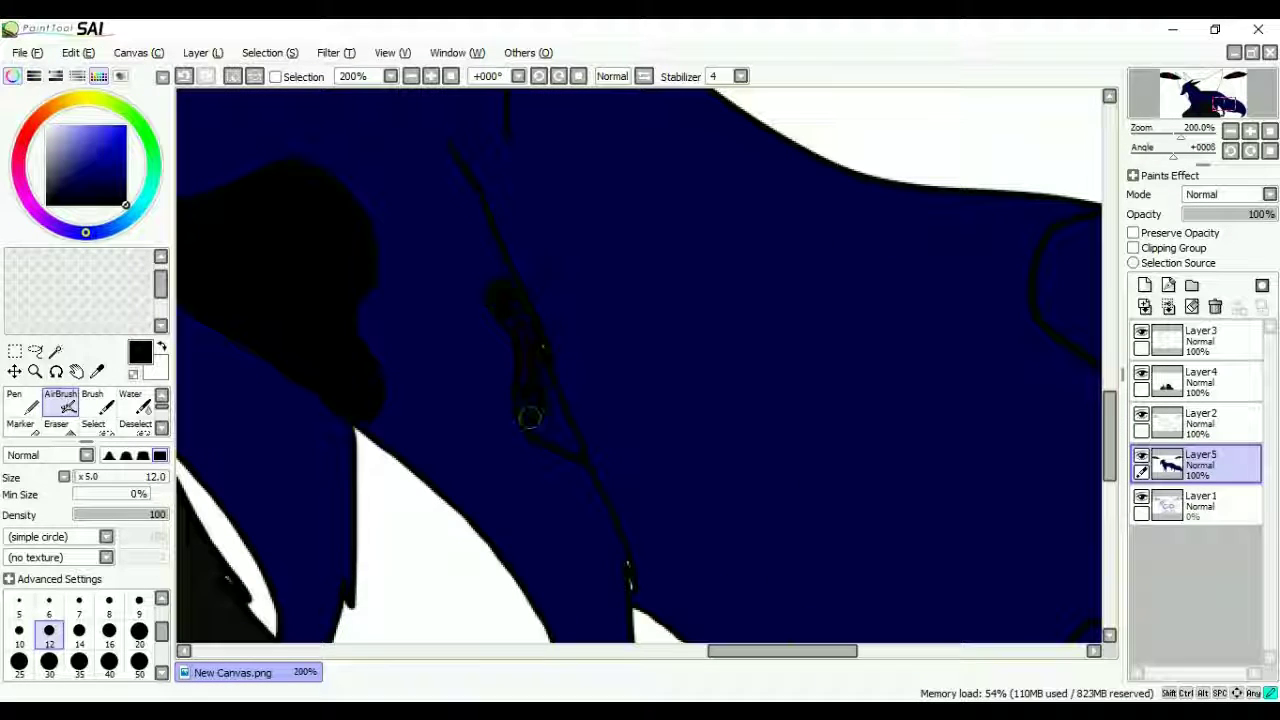
Fill the fox's outlined tail tip with black, enlarging the AirBrush to size 100 and reducing it for the edges.
{"action": "left_click", "coordinate": [410, 76]}
{"action": "key", "text": "bracketright"}
{"action": "key", "text": "bracketright"}
{"action": "key", "text": "bracketright"}
{"action": "key", "text": "bracketright"}
{"action": "key", "text": "bracketright"}
{"action": "key", "text": "bracketright"}
{"action": "key", "text": "bracketright"}
{"action": "key", "text": "bracketright"}
{"action": "key", "text": "bracketright"}
{"action": "key", "text": "bracketright"}
{"action": "key", "text": "bracketright"}
{"action": "key", "text": "bracketright"}
{"action": "key", "text": "bracketright"}
{"action": "key", "text": "bracketright"}
{"action": "key", "text": "bracketright"}
{"action": "key", "text": "bracketright"}
{"action": "key", "text": "bracketright"}
{"action": "key", "text": "bracketright"}
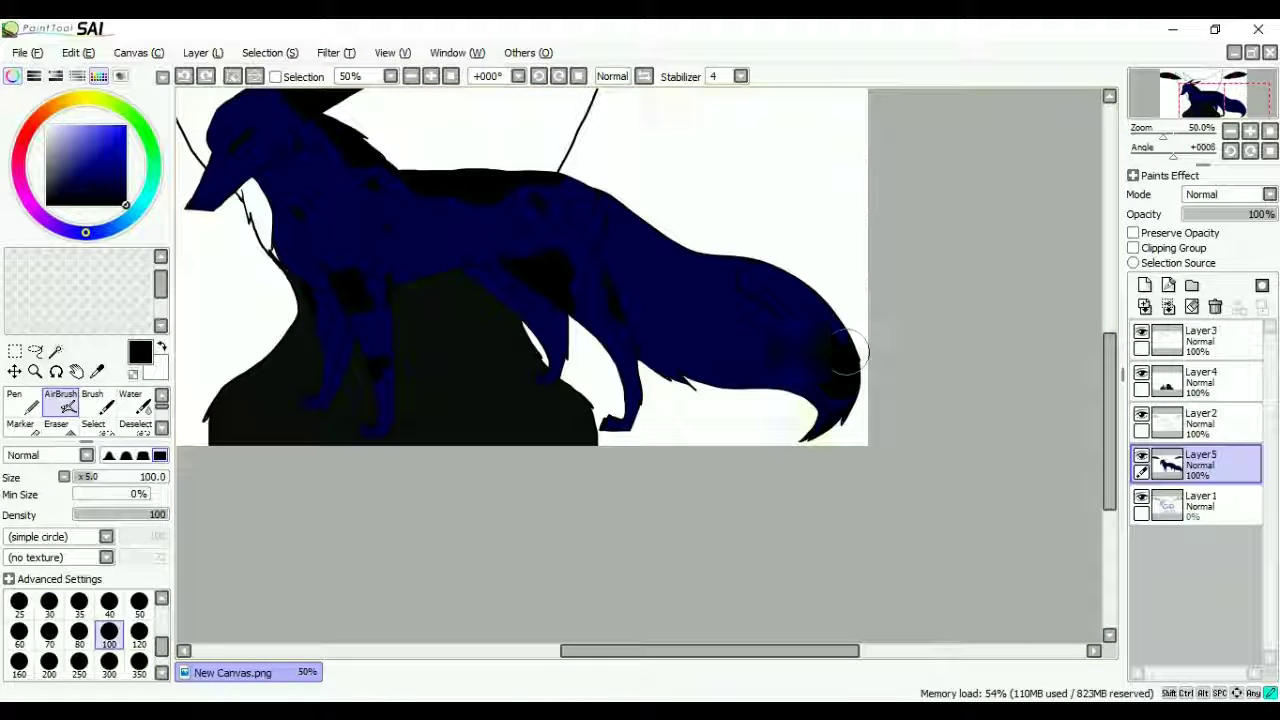
{"action": "key", "text": "bracketleft"}
{"action": "key", "text": "bracketleft"}
{"action": "key", "text": "bracketleft"}
Soften the edges of the black shoulder, back and hip markings with the Blur brush at sizes 8 and 9.
{"action": "scroll", "coordinate": [80, 410], "scroll_direction": "down", "scroll_amount": 2}
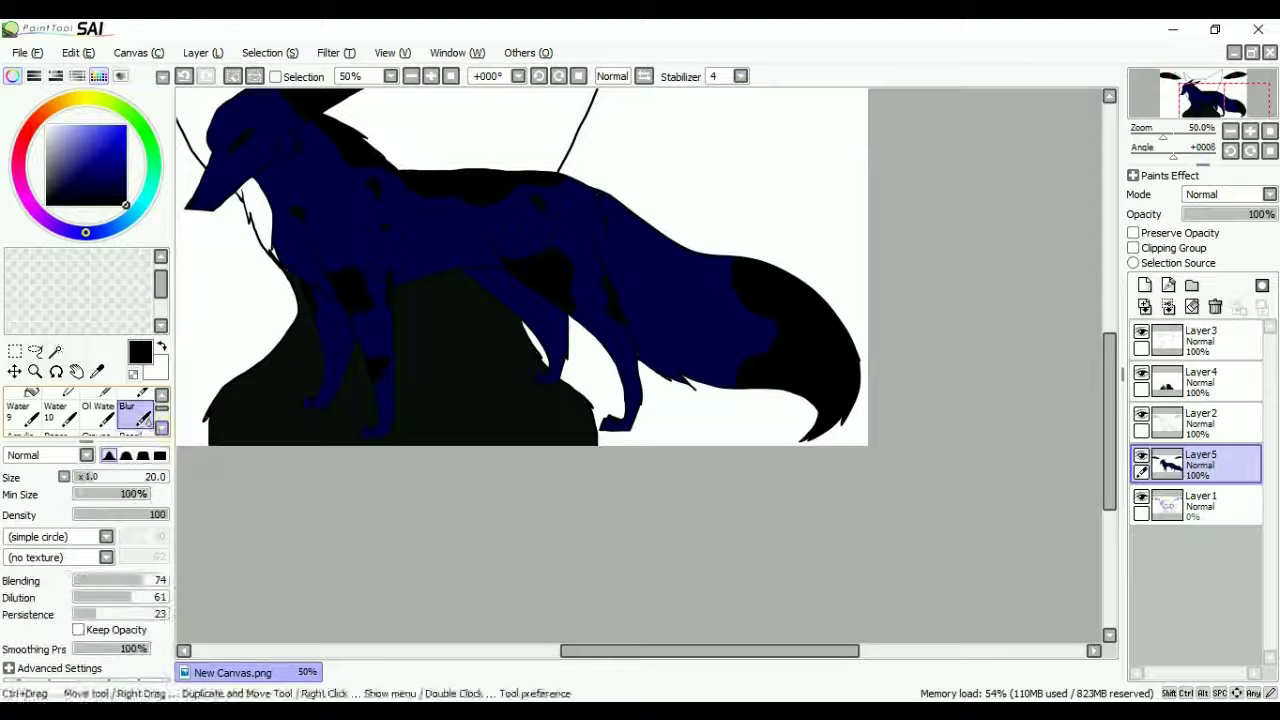
{"action": "left_click", "coordinate": [128, 412]}
{"action": "scroll", "coordinate": [384, 519], "scroll_direction": "up", "scroll_amount": 3}
{"action": "key", "text": "bracketleft"}
{"action": "key", "text": "bracketleft"}
{"action": "key", "text": "bracketleft"}
{"action": "key", "text": "bracketleft"}
{"action": "key", "text": "bracketleft"}
{"action": "key", "text": "bracketleft"}
{"action": "scroll", "coordinate": [381, 519], "scroll_direction": "up", "scroll_amount": 3}
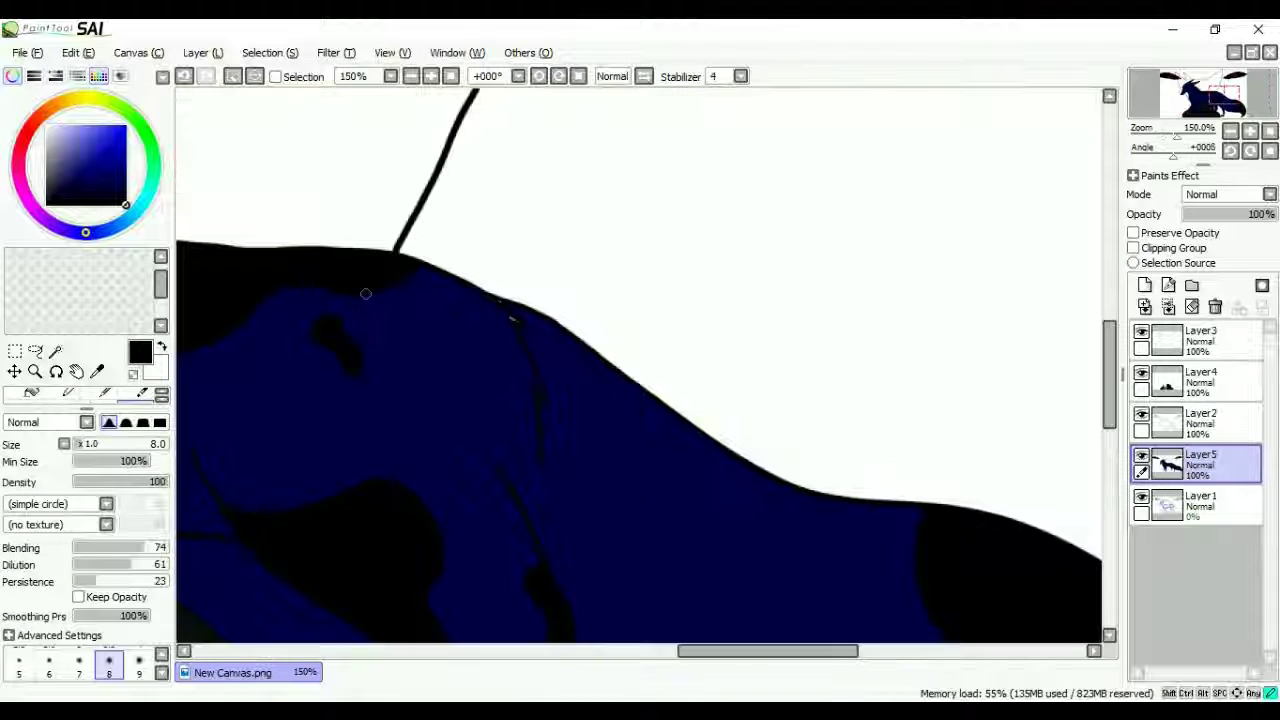
{"action": "left_click_drag", "start_coordinate": [190, 230], "coordinate": [500, 556]}
{"action": "key", "text": "bracketright"}
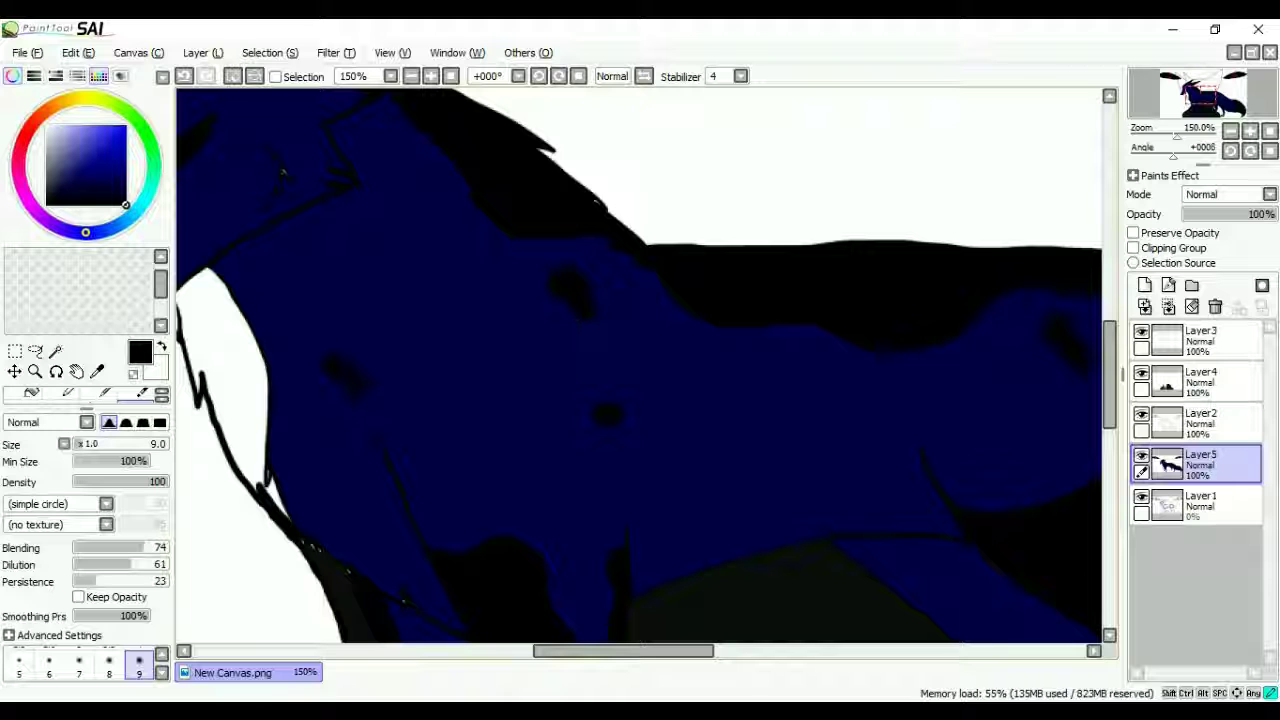
Blur the neck and leg marking edges at size 9 and blend the black tail tip into the navy at size 50.
{"action": "scroll", "coordinate": [590, 415], "scroll_direction": "up", "scroll_amount": 3}
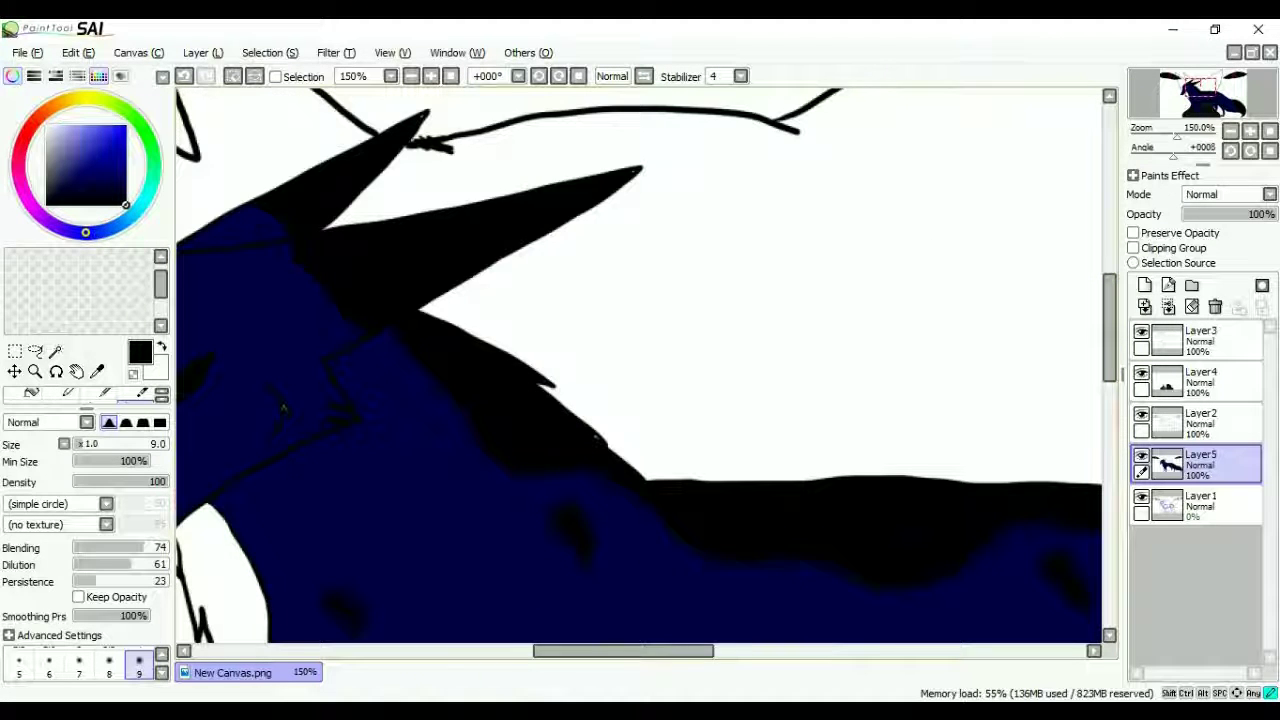
{"action": "scroll", "coordinate": [640, 365], "scroll_direction": "down", "scroll_amount": 5}
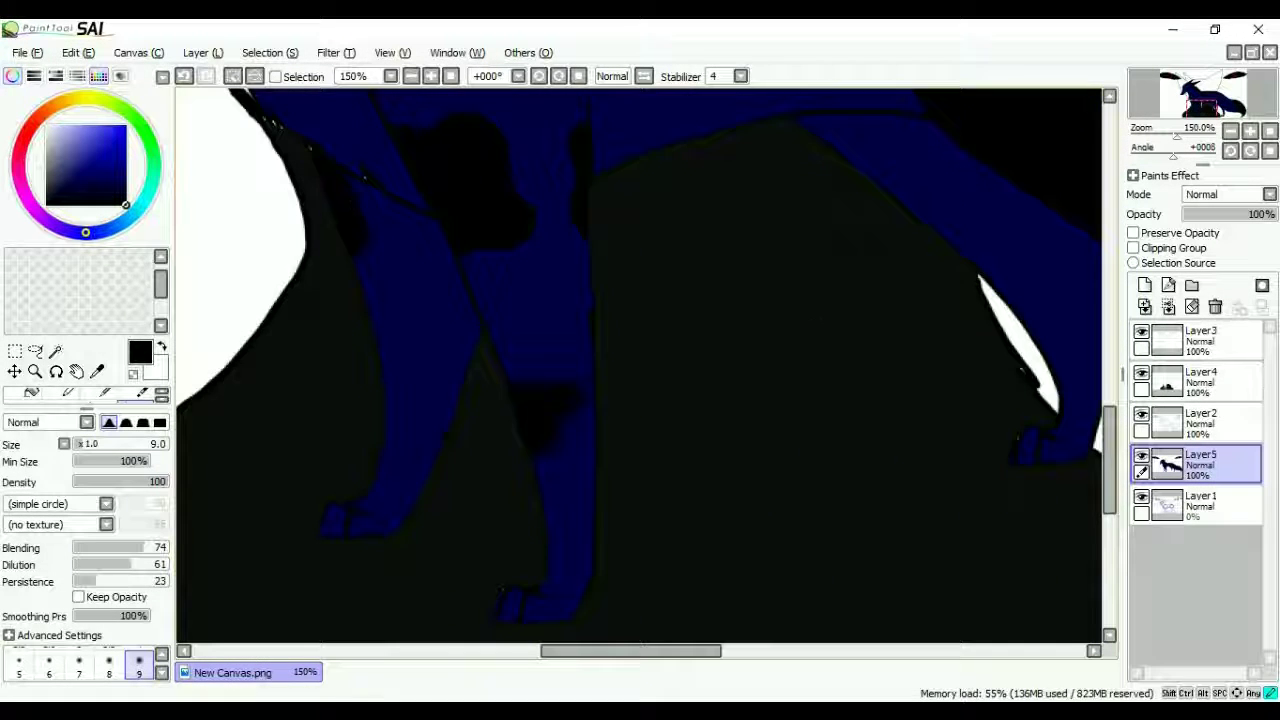
{"action": "scroll", "coordinate": [762, 331], "scroll_direction": "up", "scroll_amount": 4}
{"action": "scroll", "coordinate": [892, 447], "scroll_direction": "down", "scroll_amount": 3}
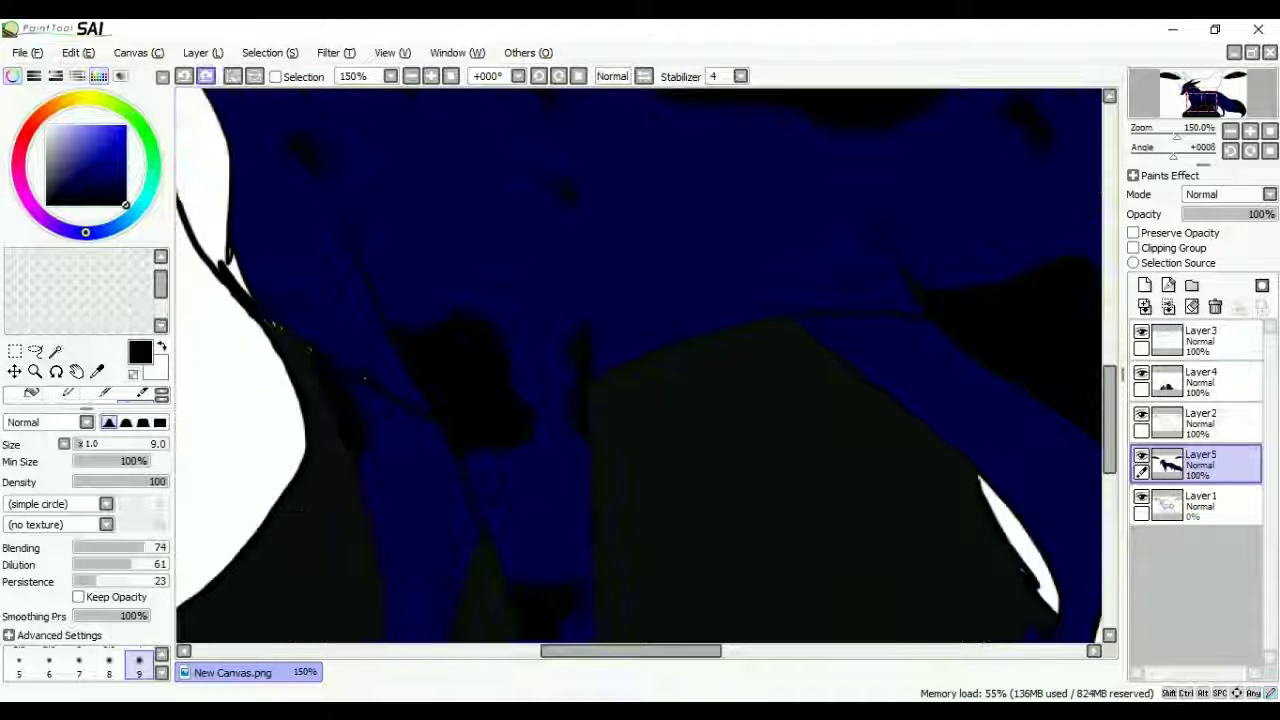
{"action": "left_click_drag", "start_coordinate": [1205, 100], "coordinate": [1230, 104]}
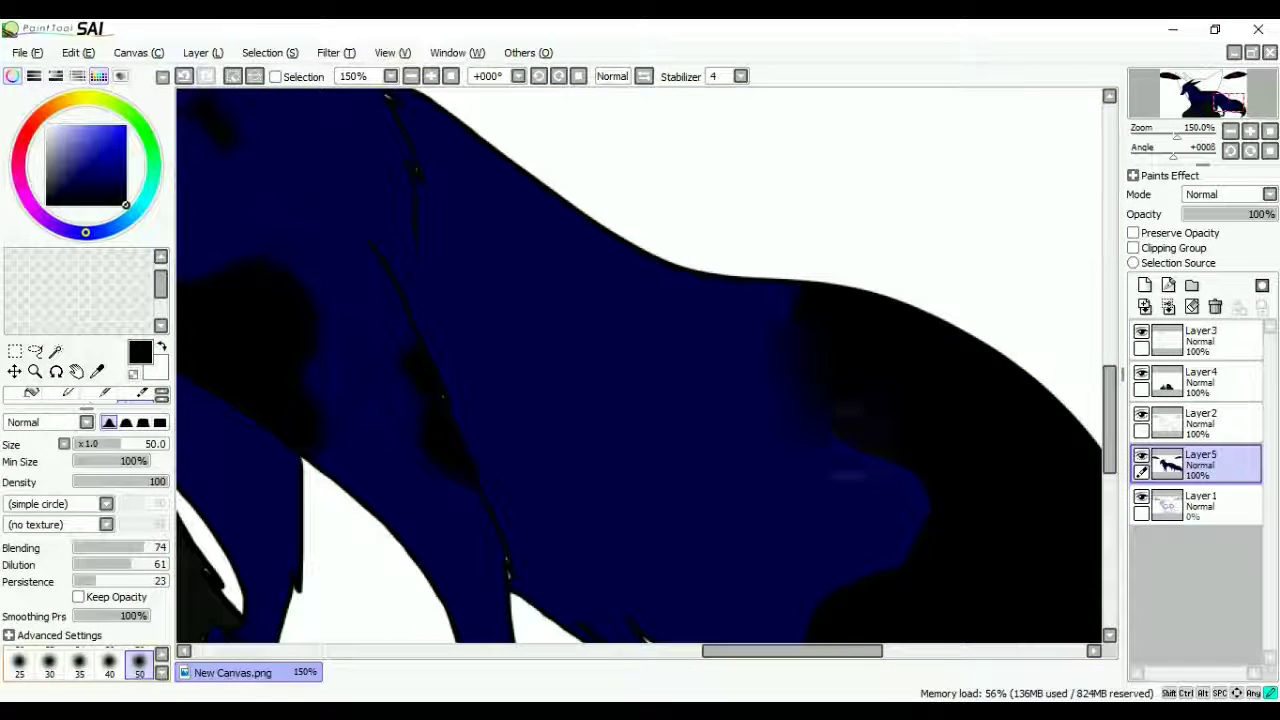
{"action": "scroll", "coordinate": [846, 400], "scroll_direction": "down", "scroll_amount": 2}
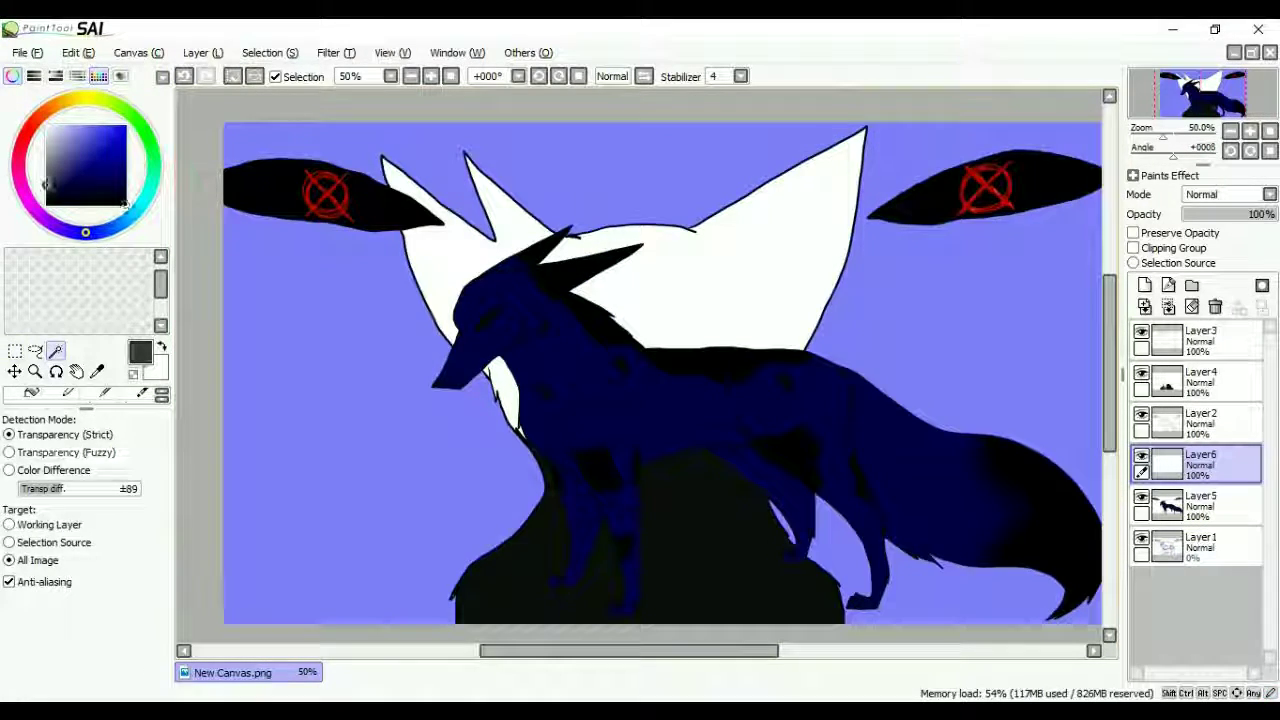
Airbrush grey into the selected background on Layer6 at size 500 with the Fuzystatic texture.
{"action": "left_click", "coordinate": [59, 394]}
{"action": "left_click", "coordinate": [106, 524]}
{"action": "left_click", "coordinate": [40, 600]}
{"action": "mouse_move", "coordinate": [300, 420]}
{"action": "left_mouse_down"}
{"action": "mouse_move", "coordinate": [420, 520]}
{"action": "mouse_move", "coordinate": [280, 360]}
{"action": "left_mouse_up"}
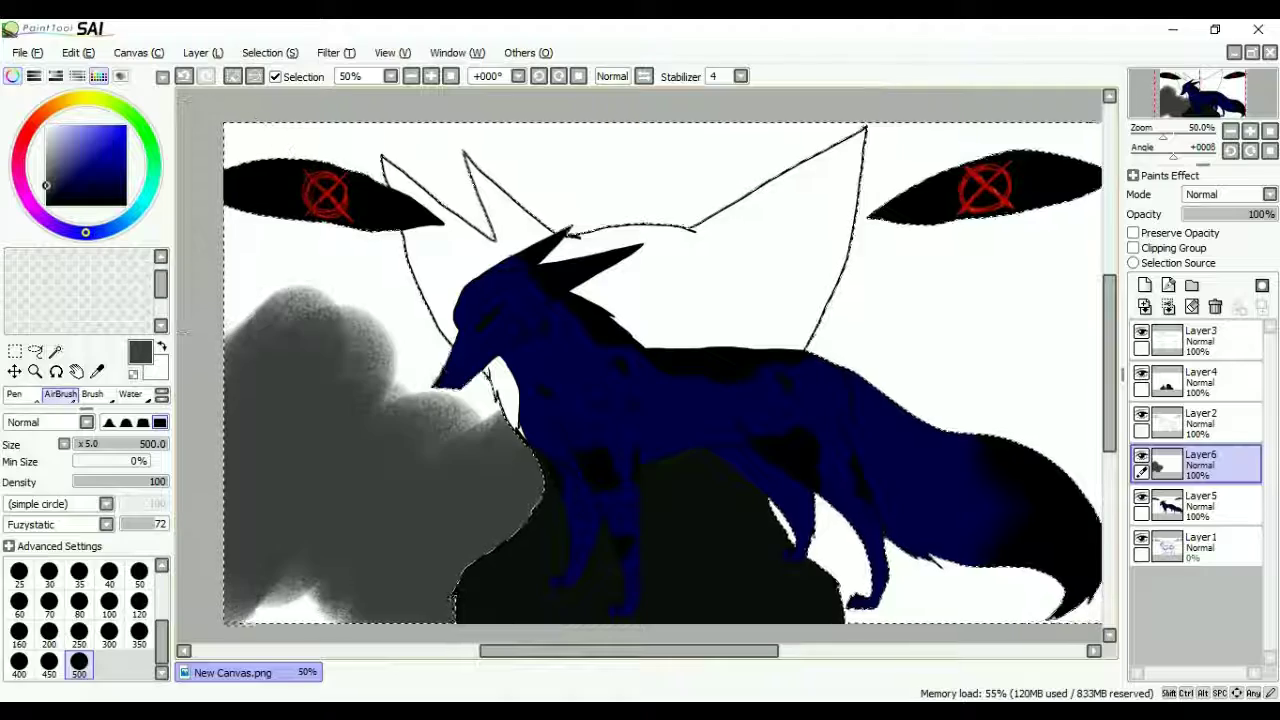
Remove the brush texture and fill the whole background around the eyes and fox with dark grey, darkened to near-black.
{"action": "left_click", "coordinate": [106, 524]}
{"action": "left_click", "coordinate": [40, 530]}
{"action": "mouse_move", "coordinate": [300, 300]}
{"action": "left_mouse_down"}
{"action": "mouse_move", "coordinate": [700, 190]}
{"action": "mouse_move", "coordinate": [950, 330]}
{"action": "left_mouse_up"}
{"action": "left_click_drag", "start_coordinate": [783, 530], "coordinate": [325, 530]}
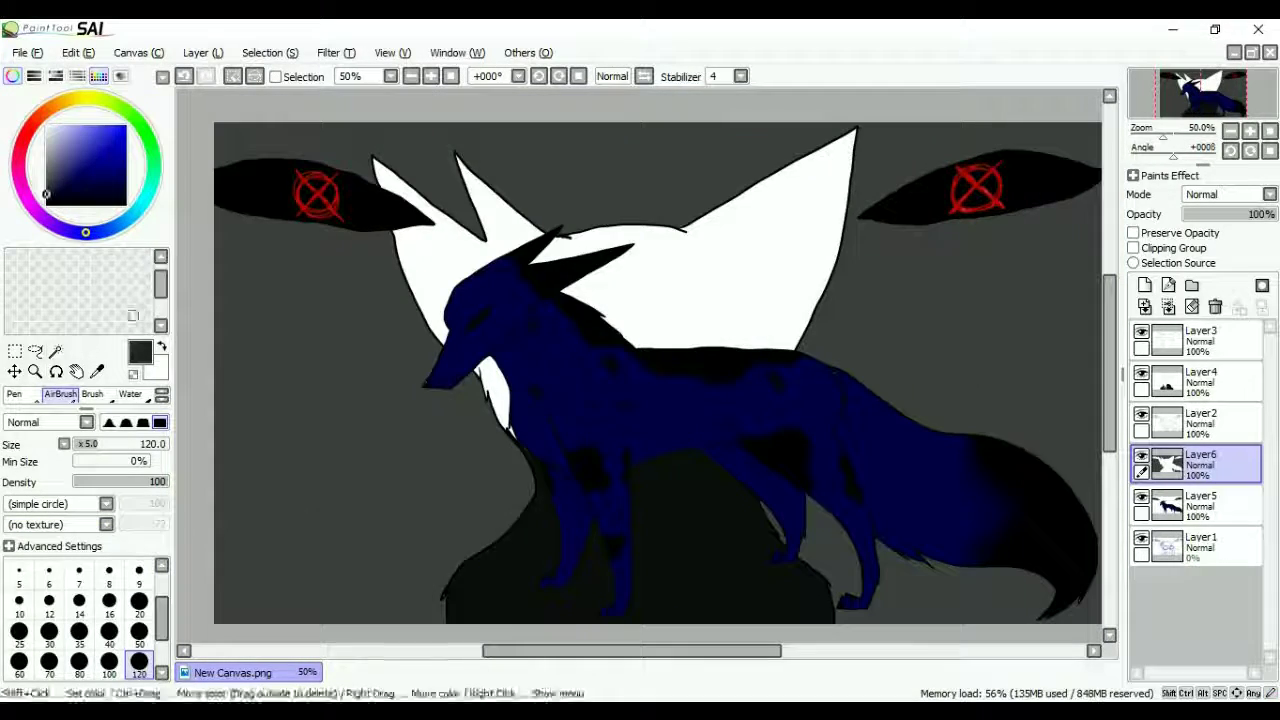
{"action": "mouse_move", "coordinate": [300, 570]}
{"action": "left_mouse_down"}
{"action": "mouse_move", "coordinate": [480, 500]}
{"action": "mouse_move", "coordinate": [300, 200]}
{"action": "mouse_move", "coordinate": [950, 450]}
{"action": "left_mouse_up"}
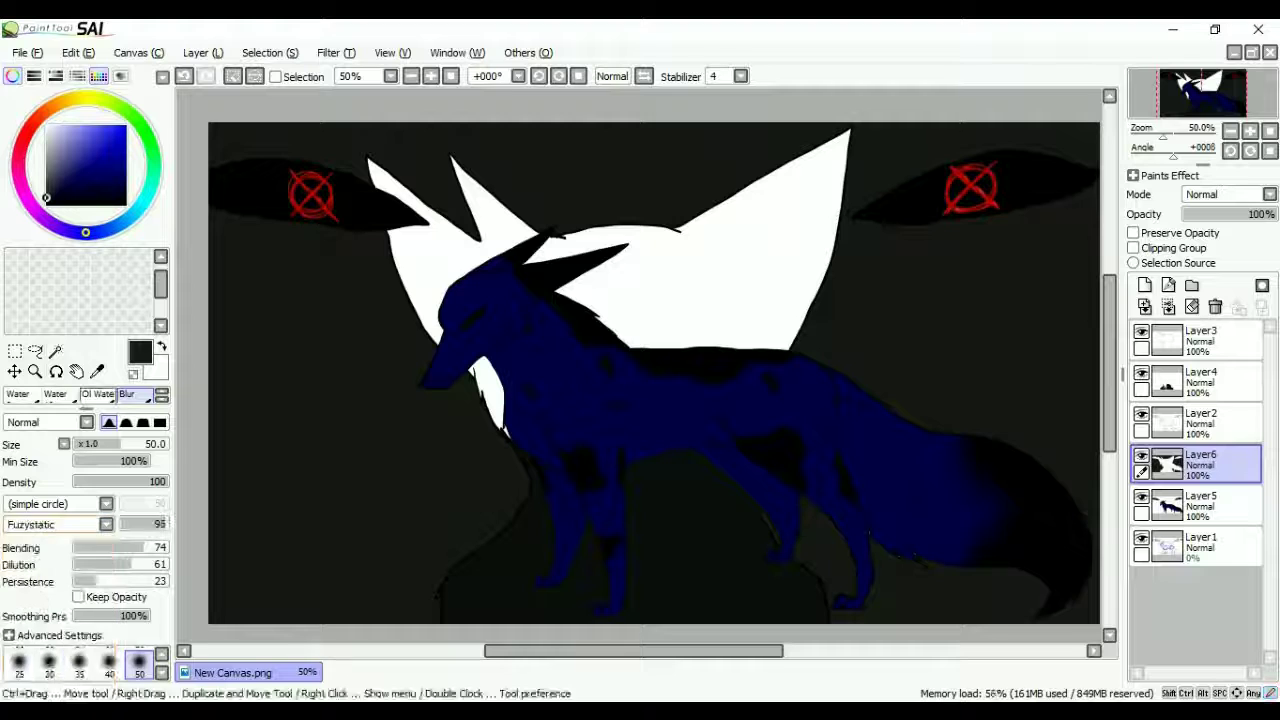
{"action": "left_click", "coordinate": [1200, 340]}
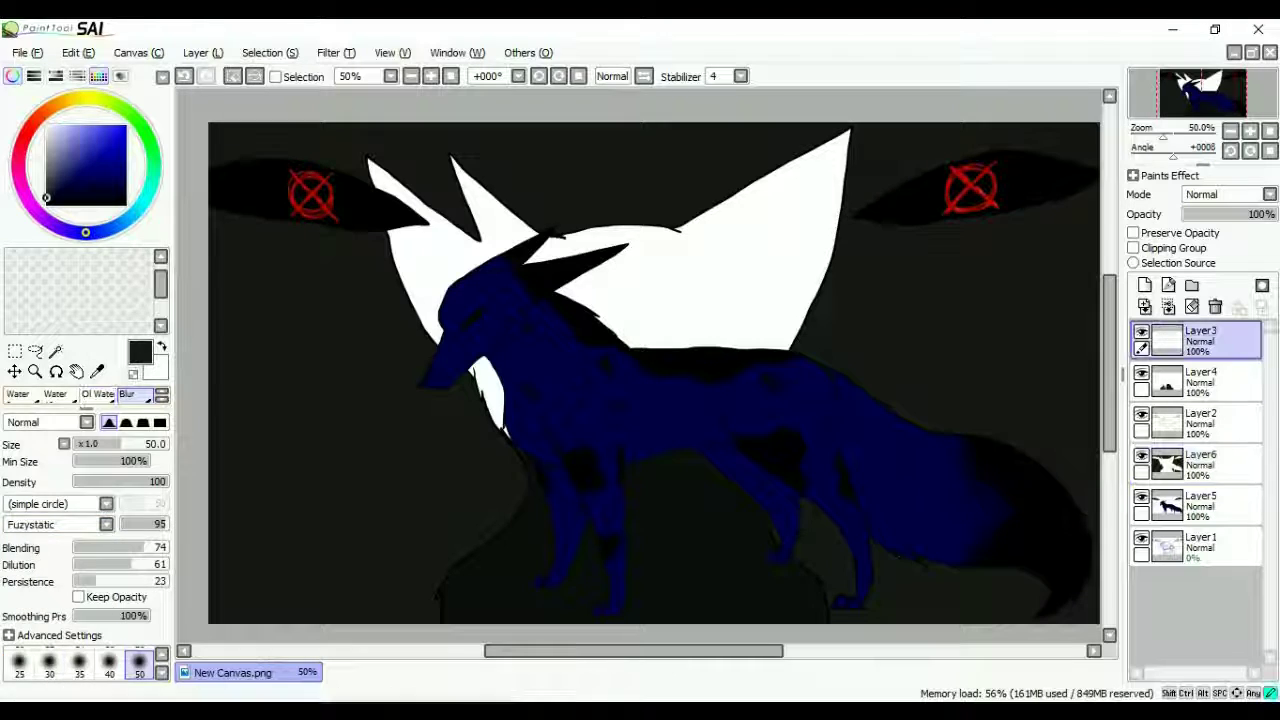
{"action": "left_click_drag", "start_coordinate": [510, 520], "coordinate": [638, 381]}
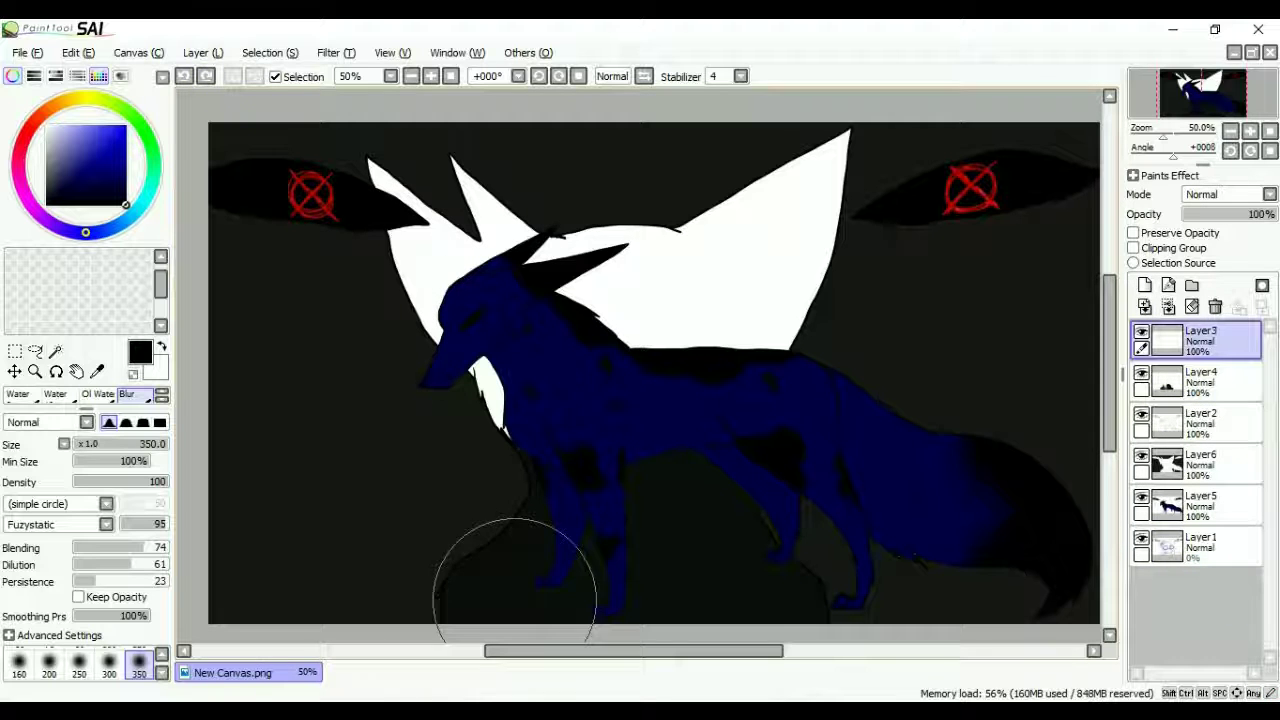
{"action": "left_click", "coordinate": [788, 560]}
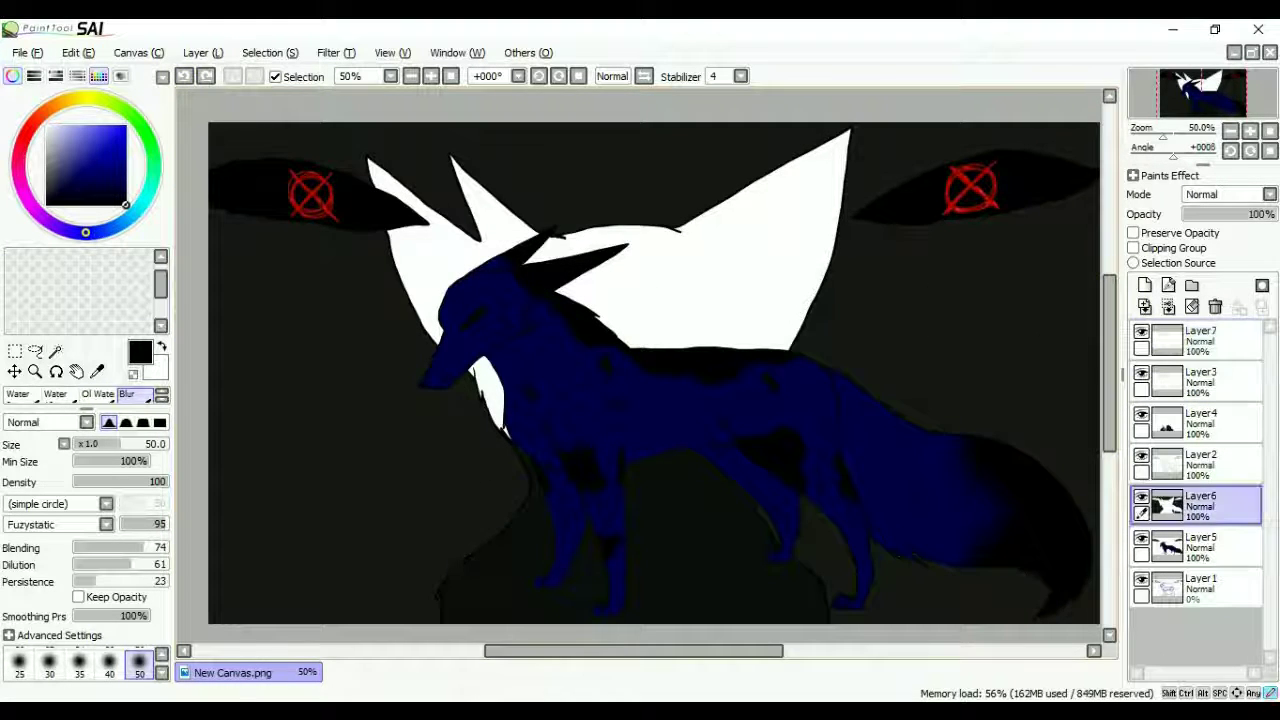
{"action": "left_click", "coordinate": [1200, 378]}
{"action": "left_click_drag", "start_coordinate": [1265, 214], "coordinate": [1214, 214]}
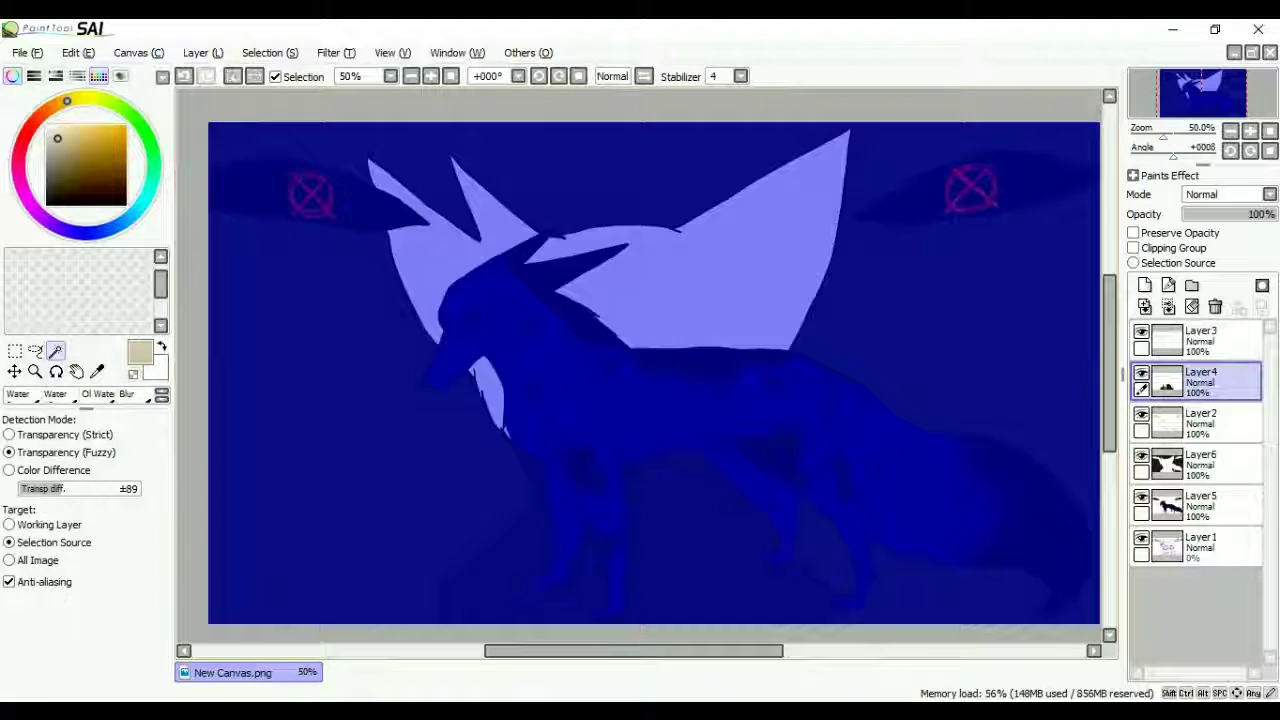
Try to mask the white shape behind the fox's head on Layer2 with the Select brush at size 9.
{"action": "left_click", "coordinate": [1200, 420]}
{"action": "left_click", "coordinate": [93, 424]}
{"action": "key", "text": "bracketright"}
{"action": "key", "text": "bracketright"}
{"action": "key", "text": "bracketright"}
{"action": "key", "text": "bracketright"}
{"action": "key", "text": "bracketright"}
{"action": "left_click_drag", "start_coordinate": [369, 162], "coordinate": [400, 212]}
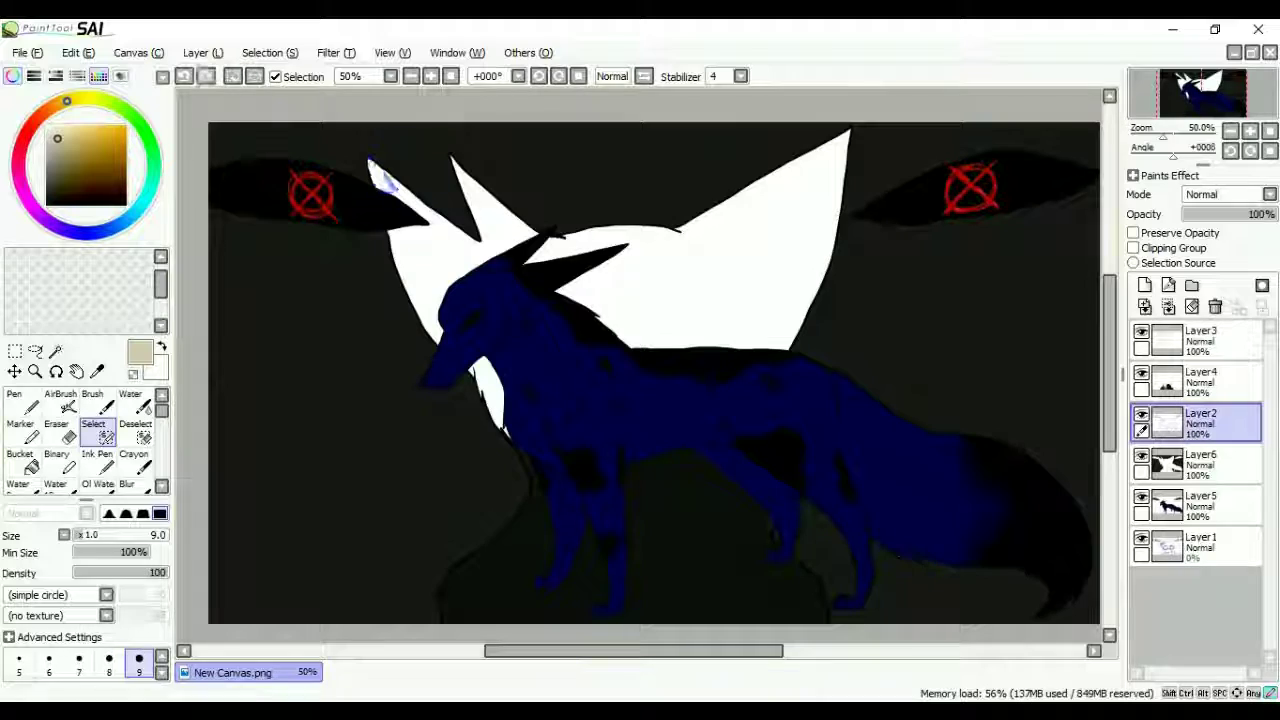
{"action": "scroll", "coordinate": [400, 212], "scroll_direction": "up", "scroll_amount": 2}
{"action": "left_click_drag", "start_coordinate": [662, 138], "coordinate": [686, 194]}
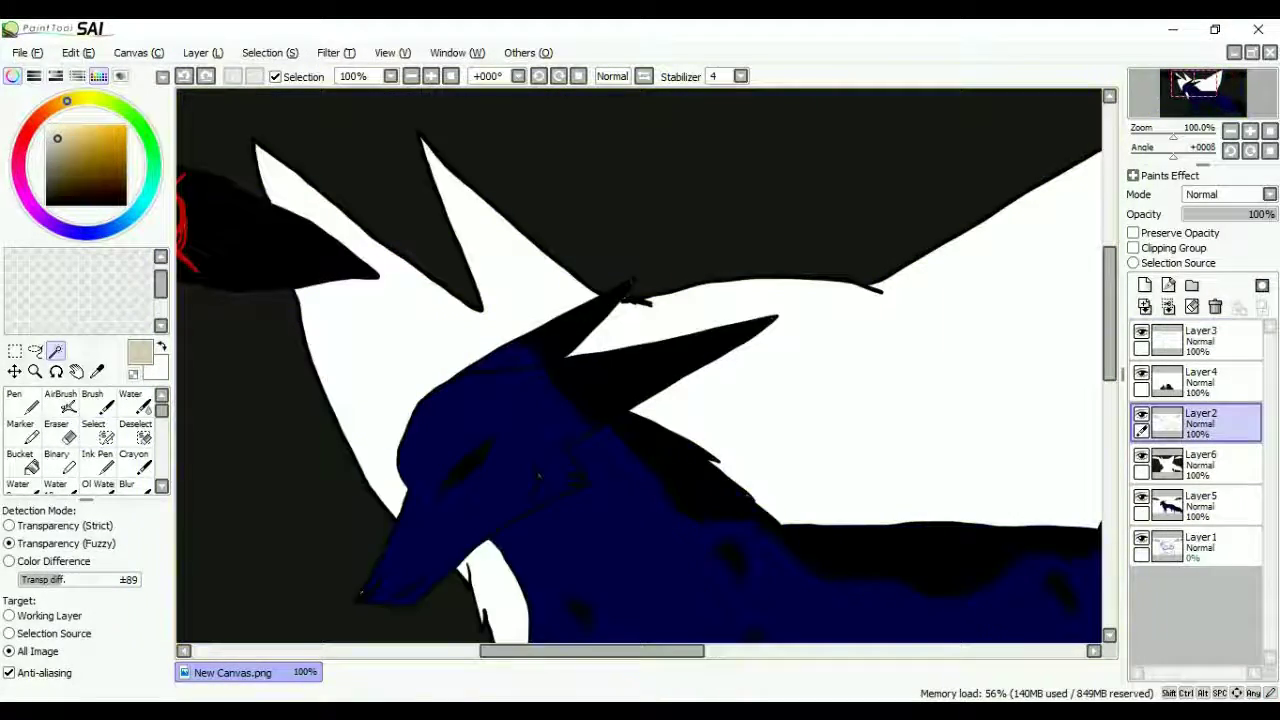
{"action": "left_click", "coordinate": [93, 424]}
{"action": "left_click_drag", "start_coordinate": [395, 410], "coordinate": [540, 250]}
{"action": "key", "text": "v"}
{"action": "left_click", "coordinate": [1200, 464]}
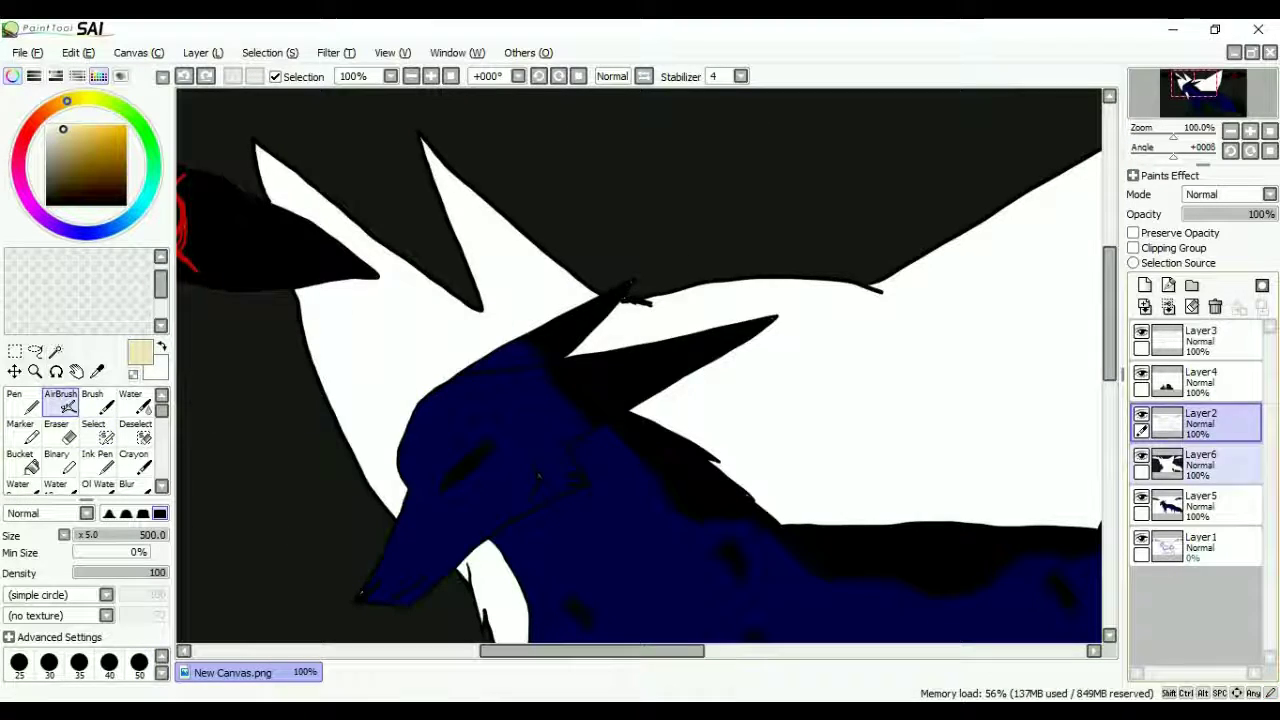
{"action": "key", "text": "ctrl+minus"}
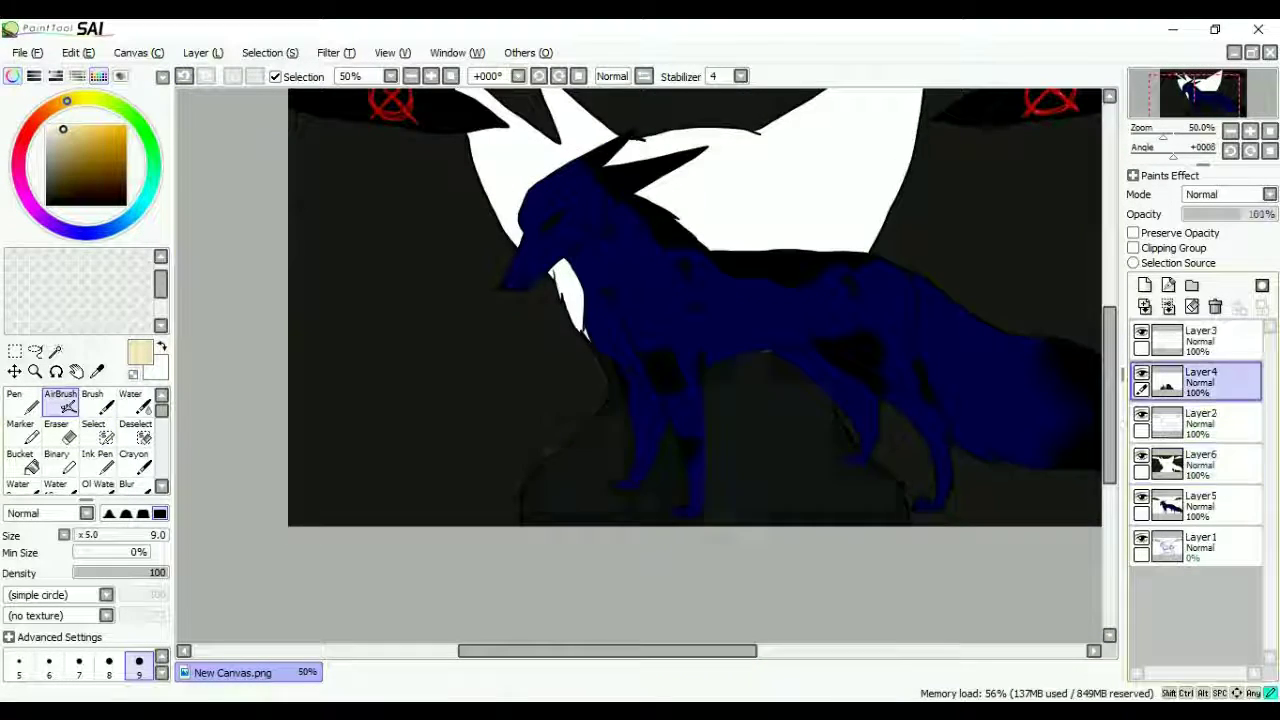
Lower the opacity of Layer3 and Layer4 to 0% and sample black as the drawing colour.
{"action": "left_click", "coordinate": [1200, 340]}
{"action": "left_click_drag", "start_coordinate": [600, 350], "coordinate": [520, 470]}
{"action": "left_click", "coordinate": [495, 468], "text": "alt"}
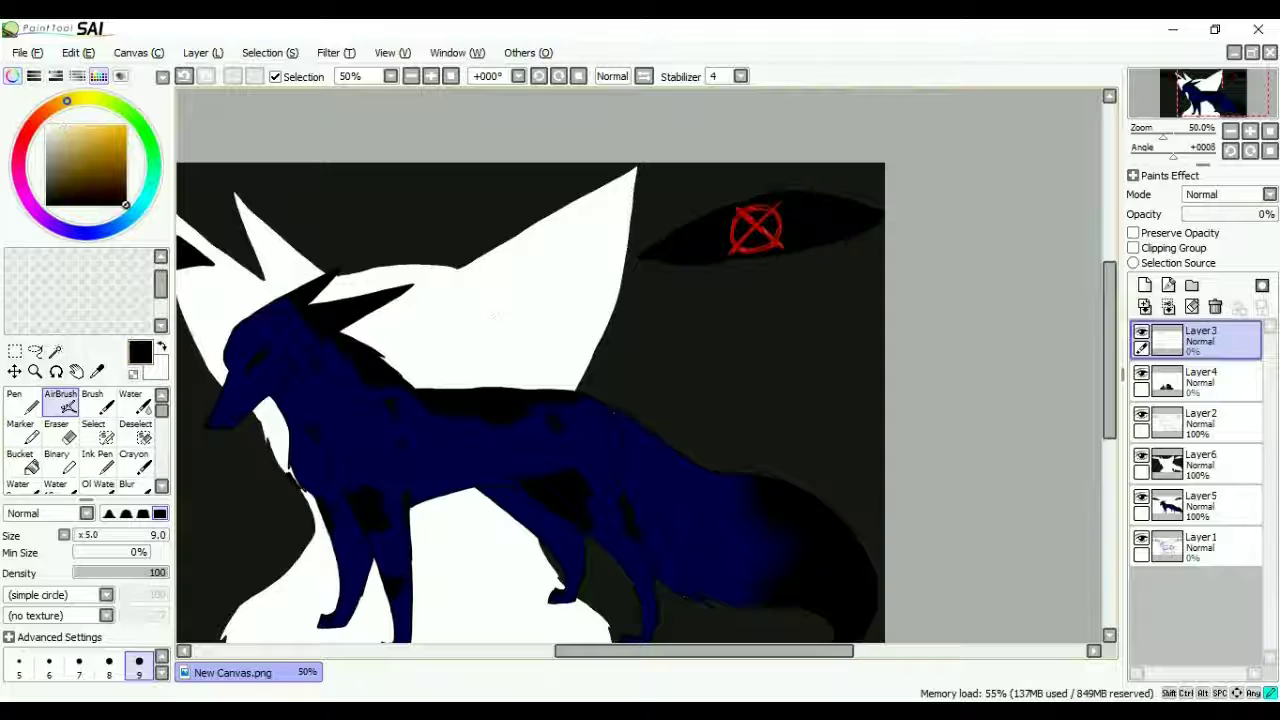
Touch up the fox's outer edges in black on Layer5 with a fine AirBrush at sizes 1 to 7.
{"action": "left_click", "coordinate": [1200, 505]}
{"action": "left_click", "coordinate": [79, 662]}
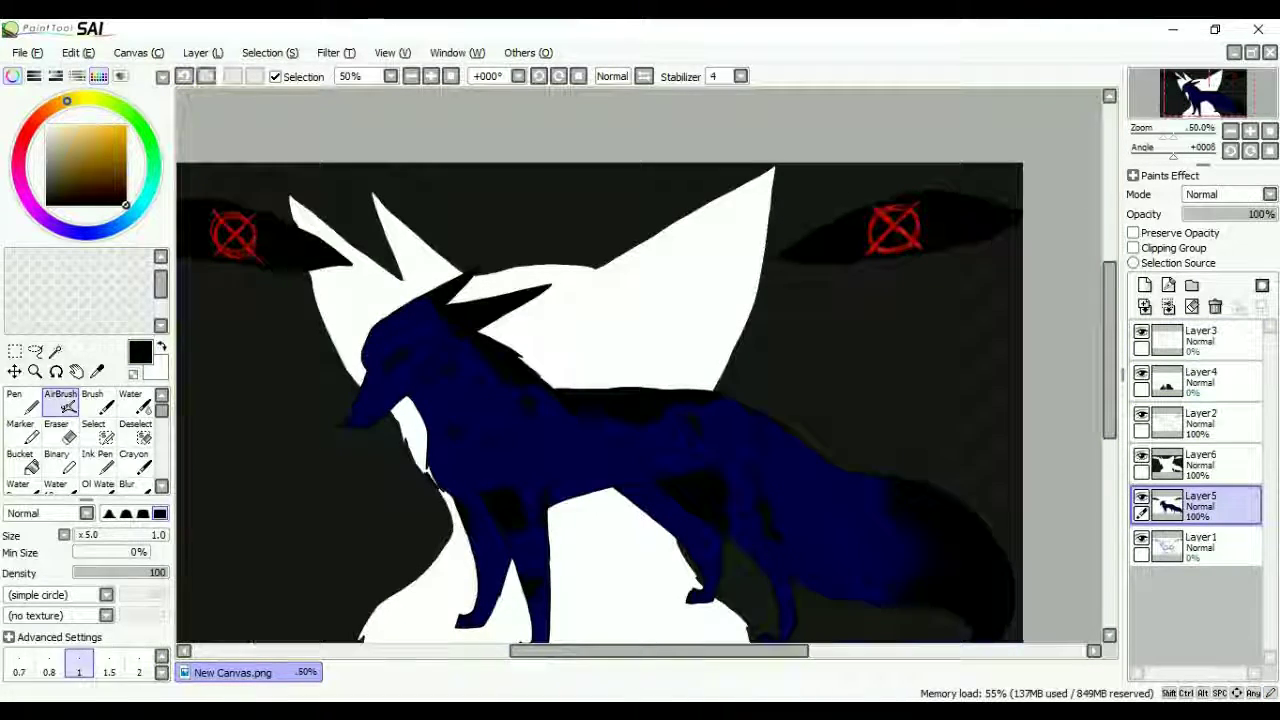
{"action": "scroll", "coordinate": [563, 248], "scroll_direction": "up", "scroll_amount": 2}
{"action": "left_click_drag", "start_coordinate": [650, 600], "coordinate": [560, 255]}
{"action": "scroll", "coordinate": [397, 522], "scroll_direction": "down", "scroll_amount": 2}
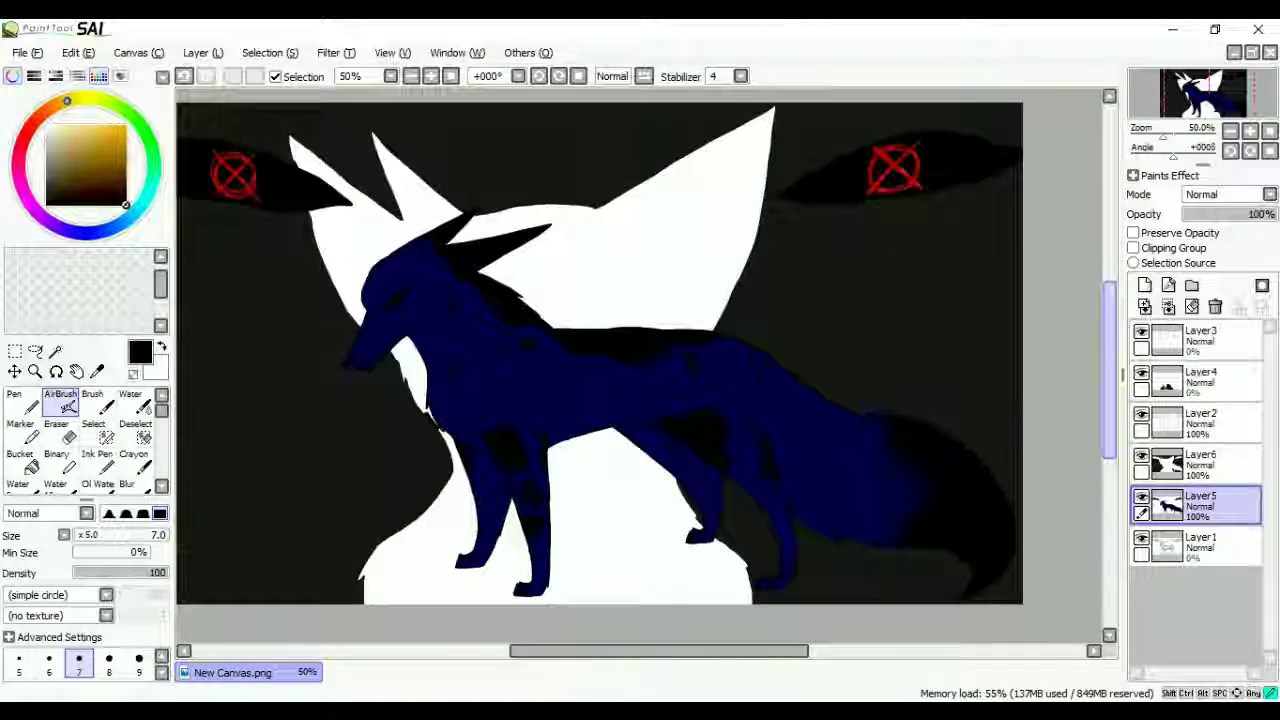